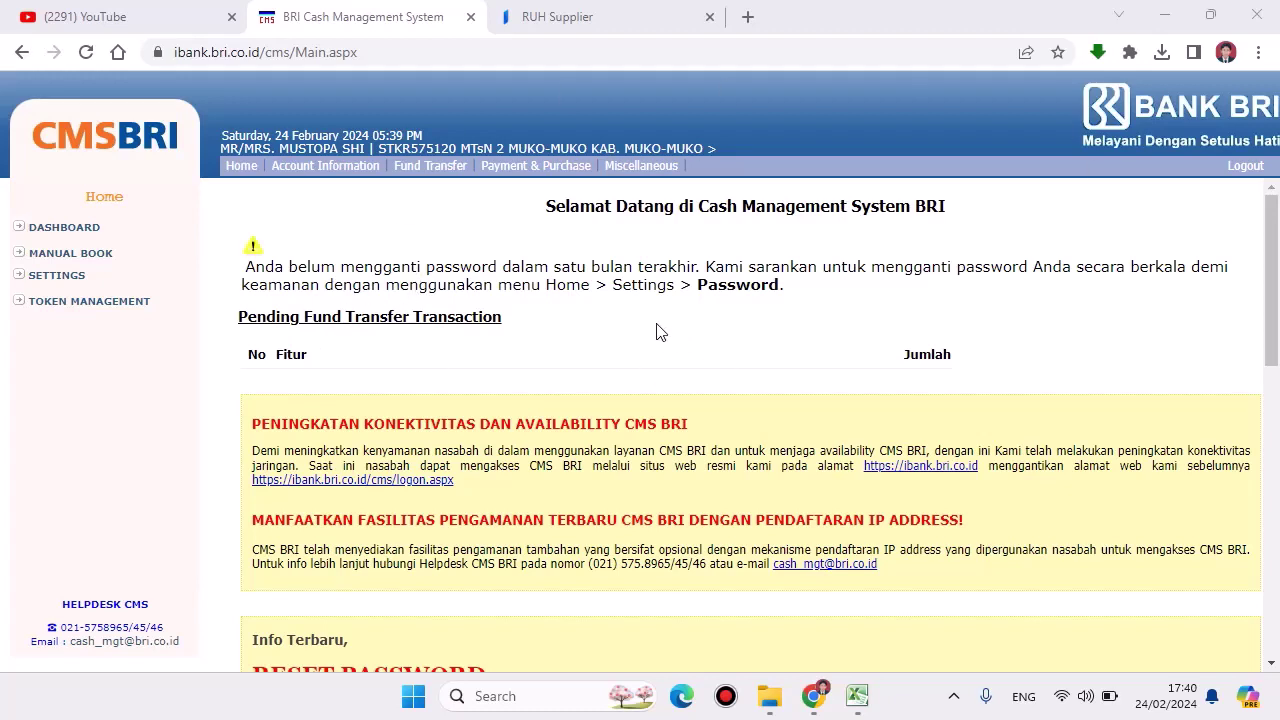
Step: Open Payment & Purchase to list the Credit Card, Single Tax and Single MPN options
left_click(508, 175)
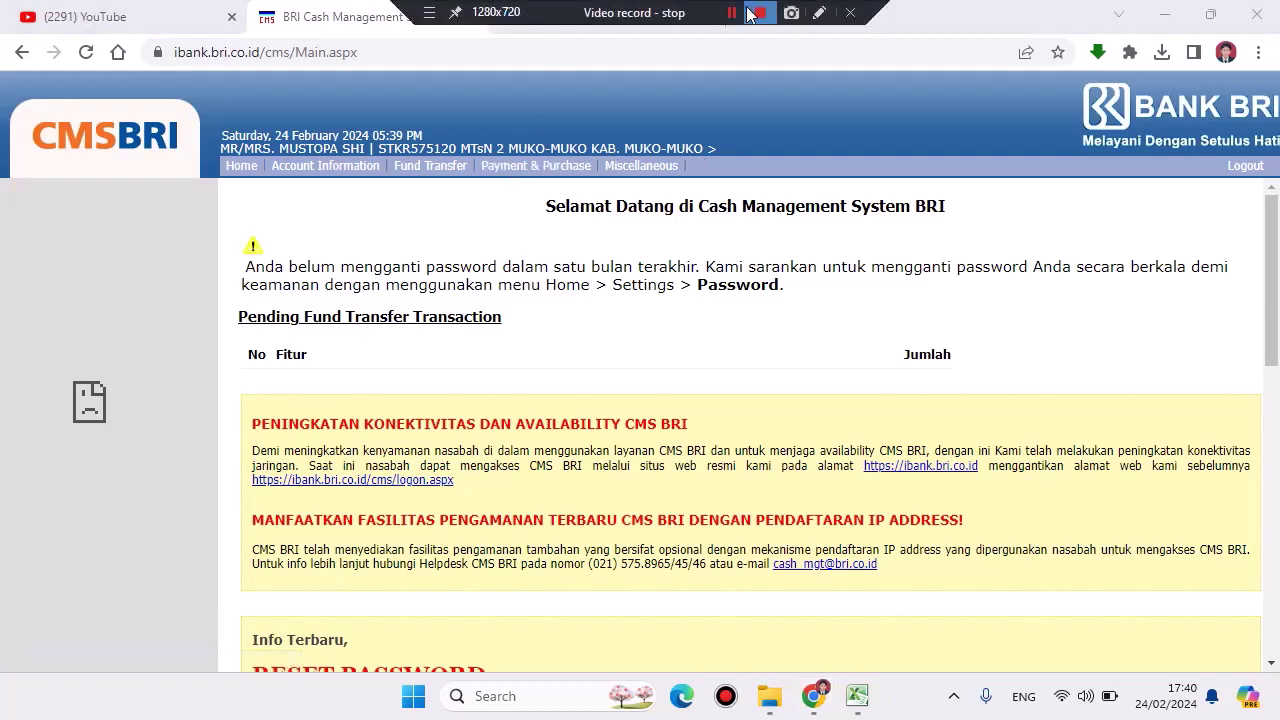
left_click(727, 18)
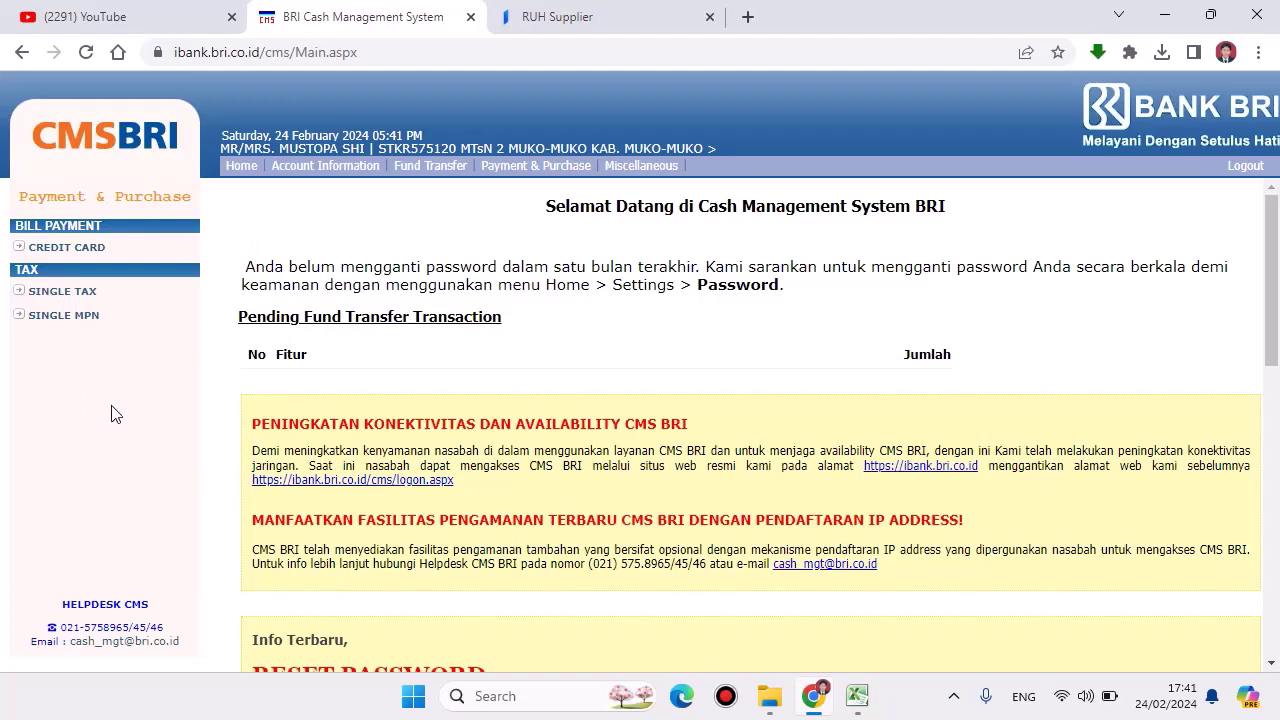
Step: Start a Single MPN Make Payment with Type left as Input Billing and submit it
left_click(72, 325)
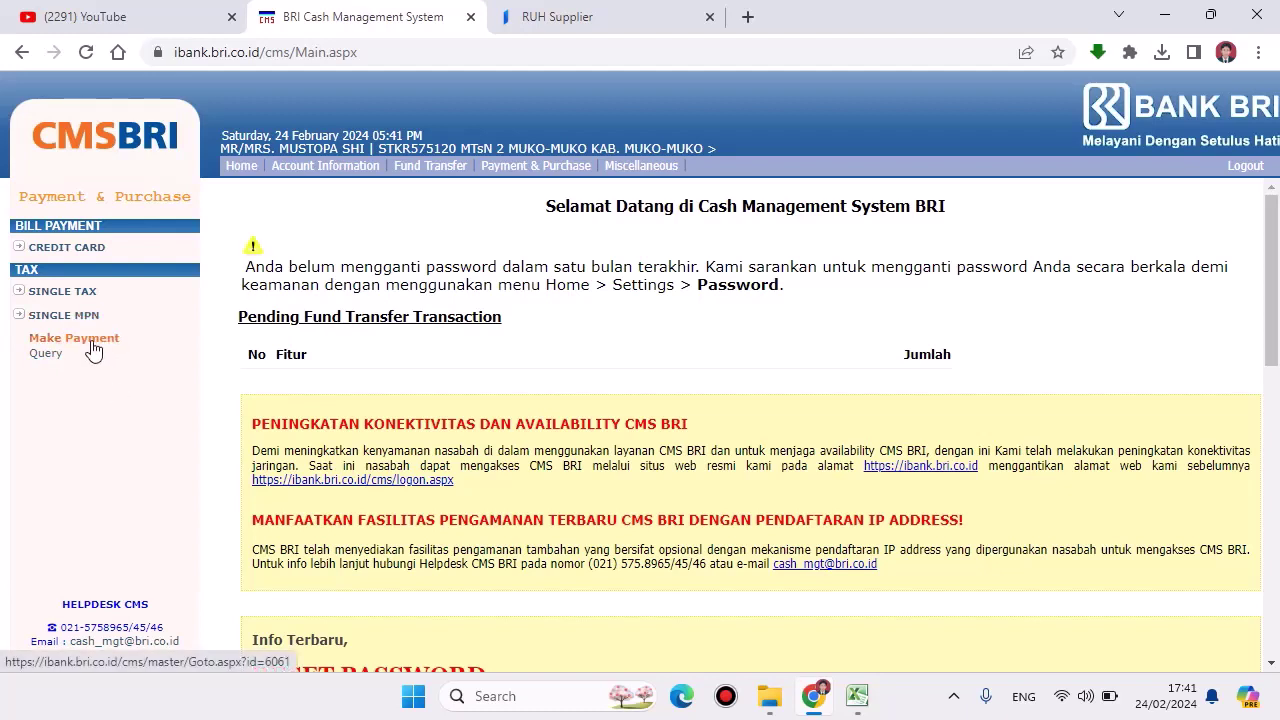
left_click(91, 348)
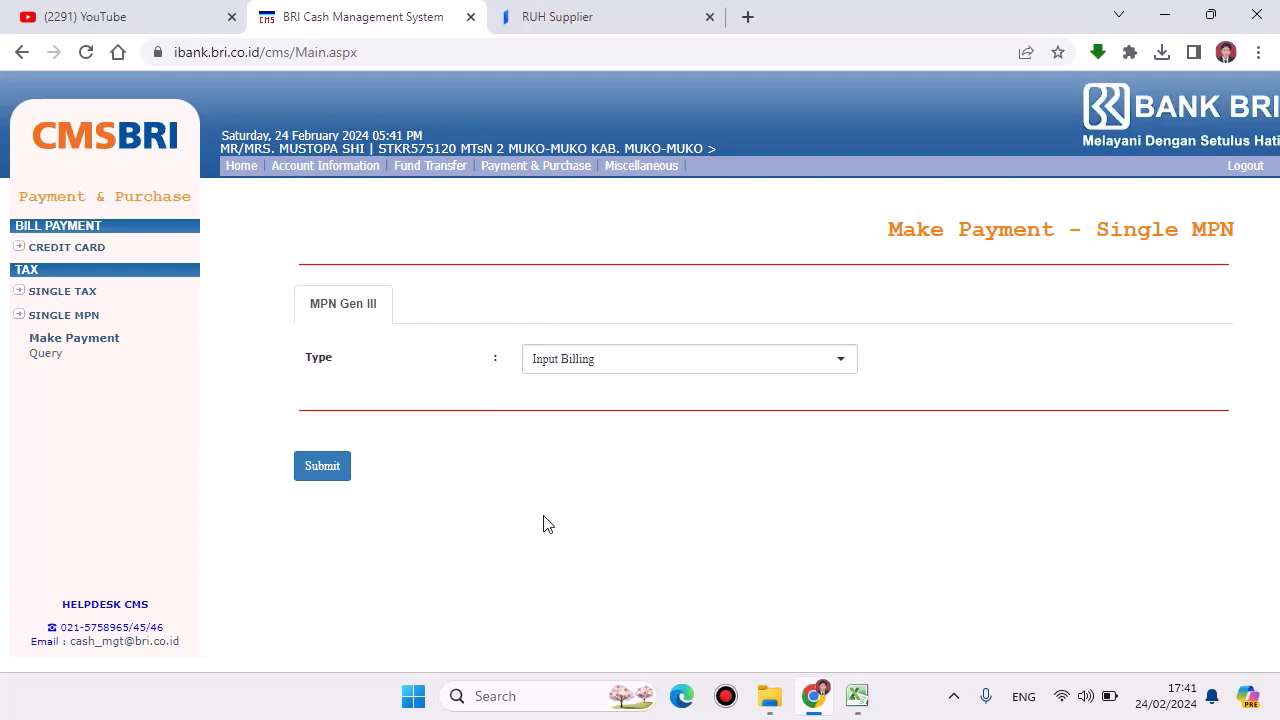
left_click(614, 367)
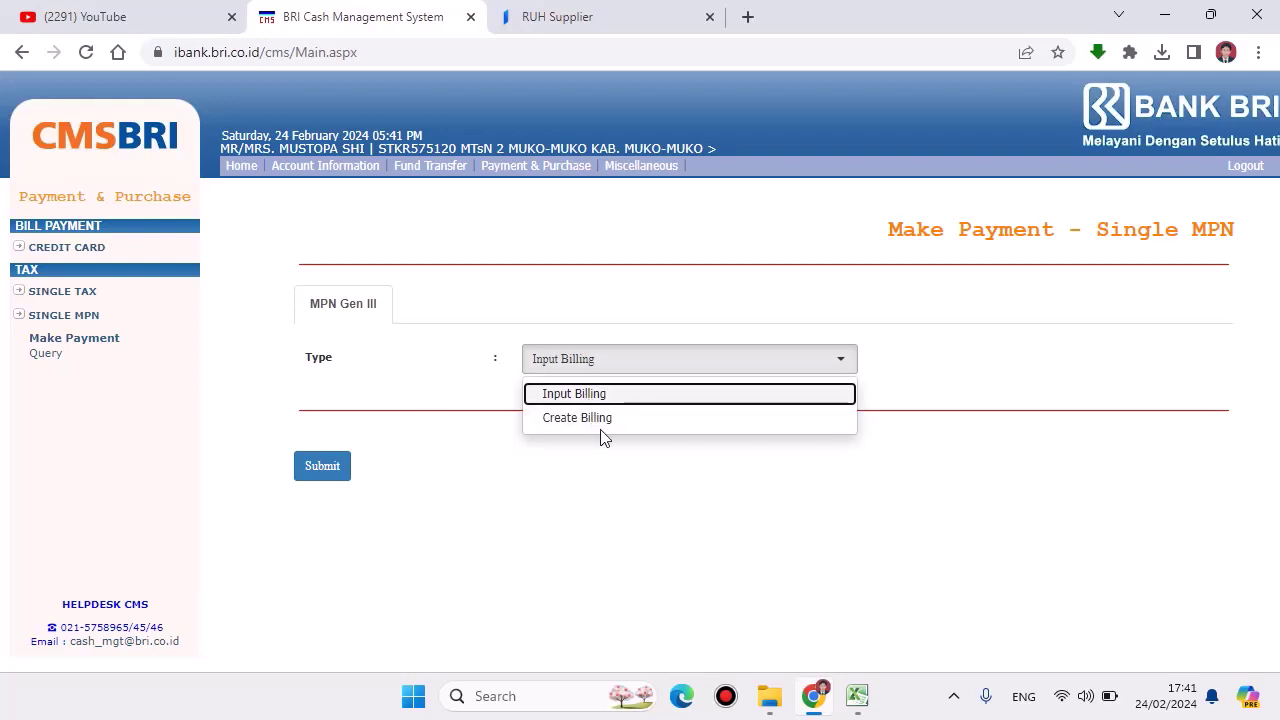
left_click(584, 394)
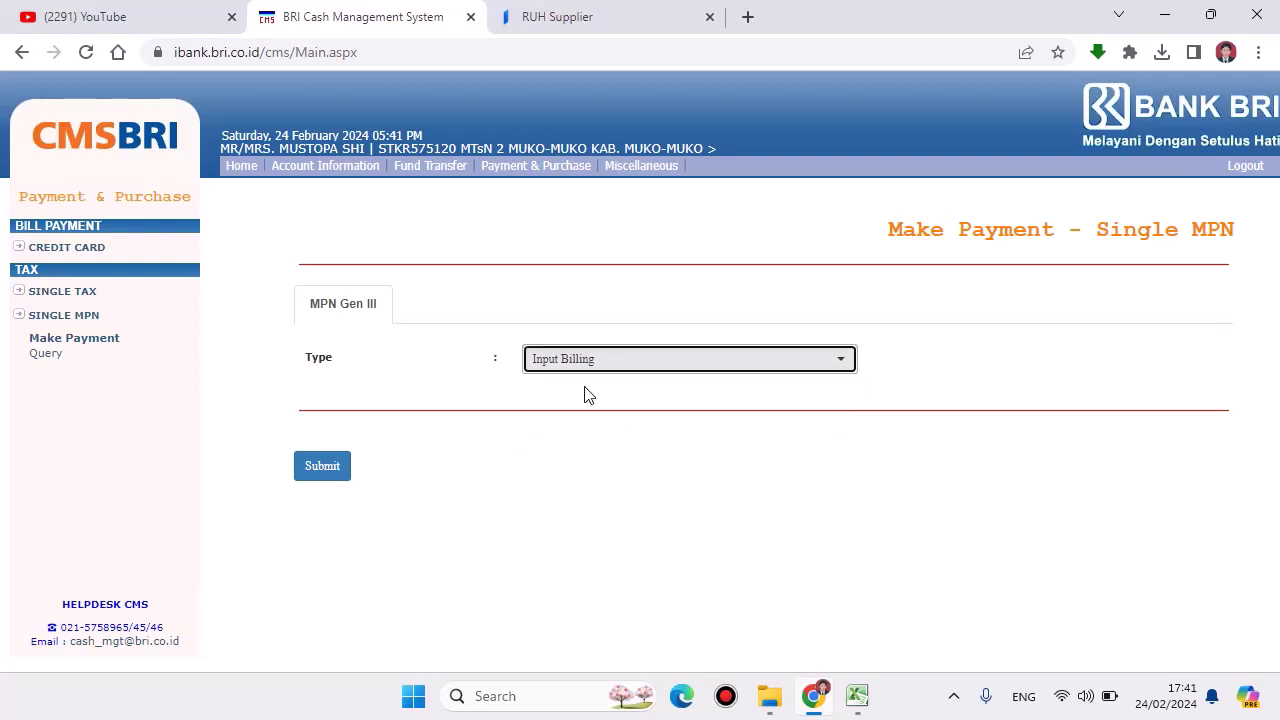
left_click(322, 470)
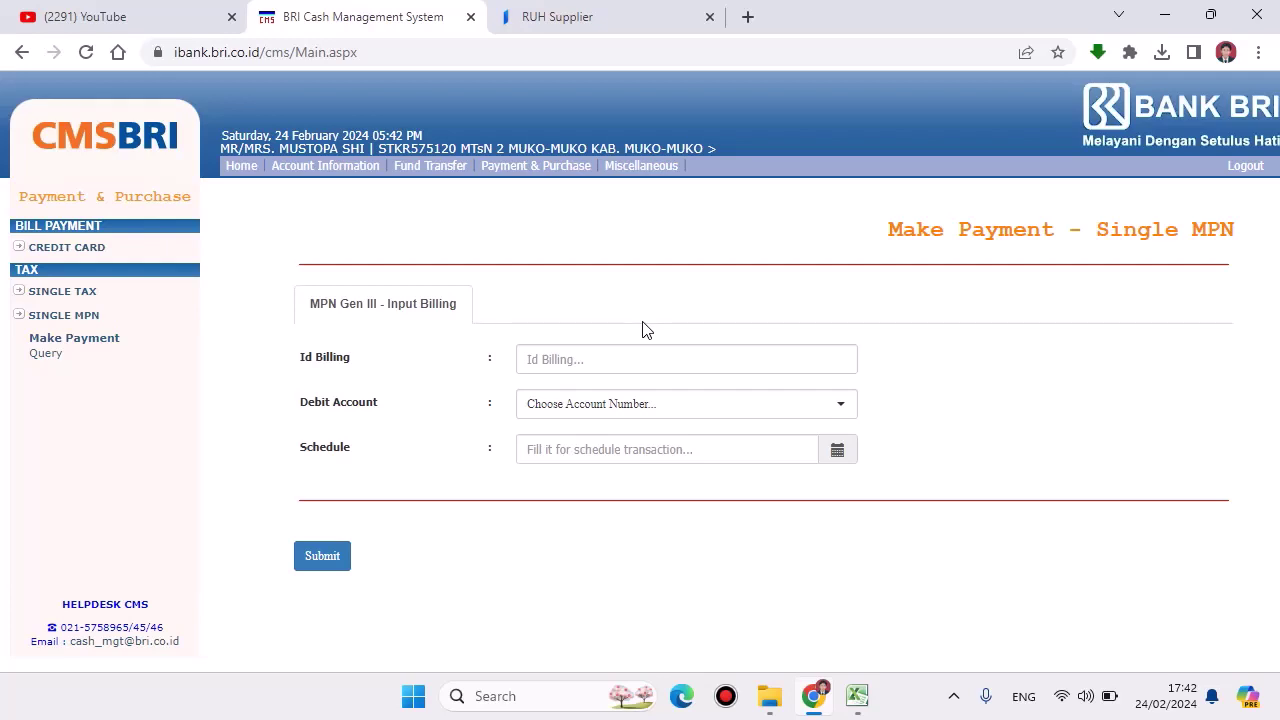
Step: Pick the only debit account, then restart Make Payment and reopen the billing Type choices
left_click(560, 359)
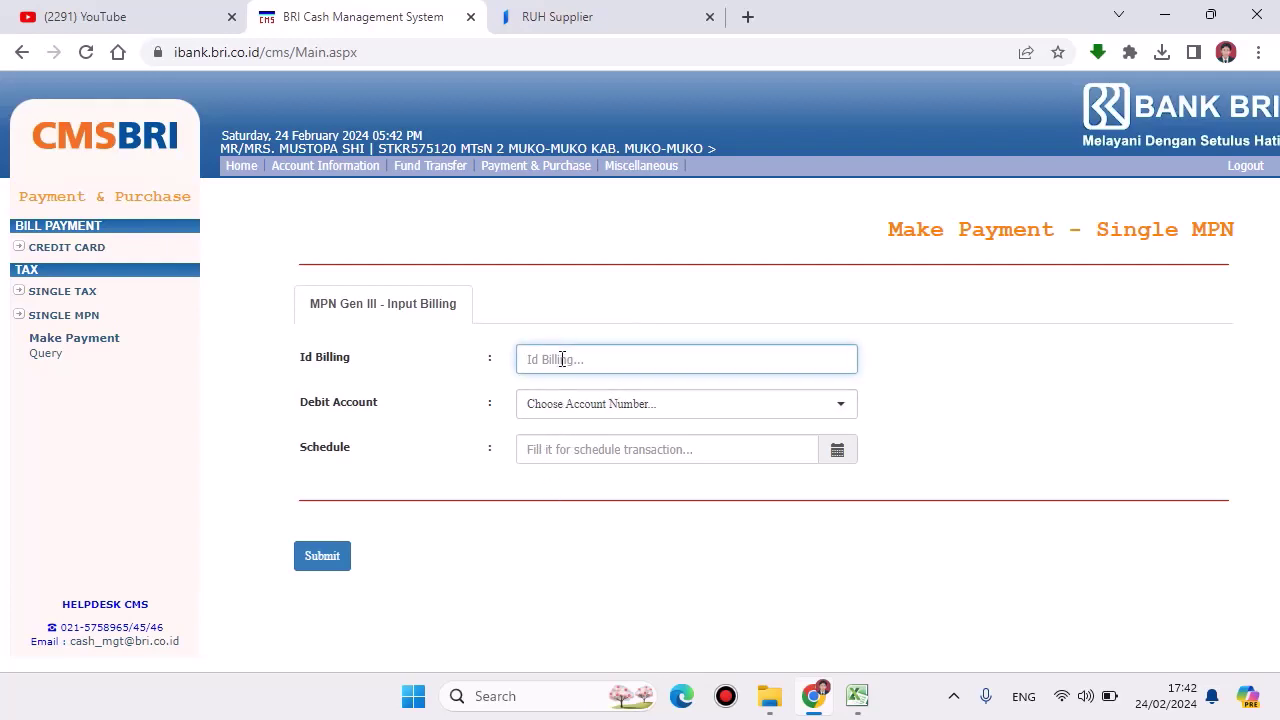
left_click(589, 410)
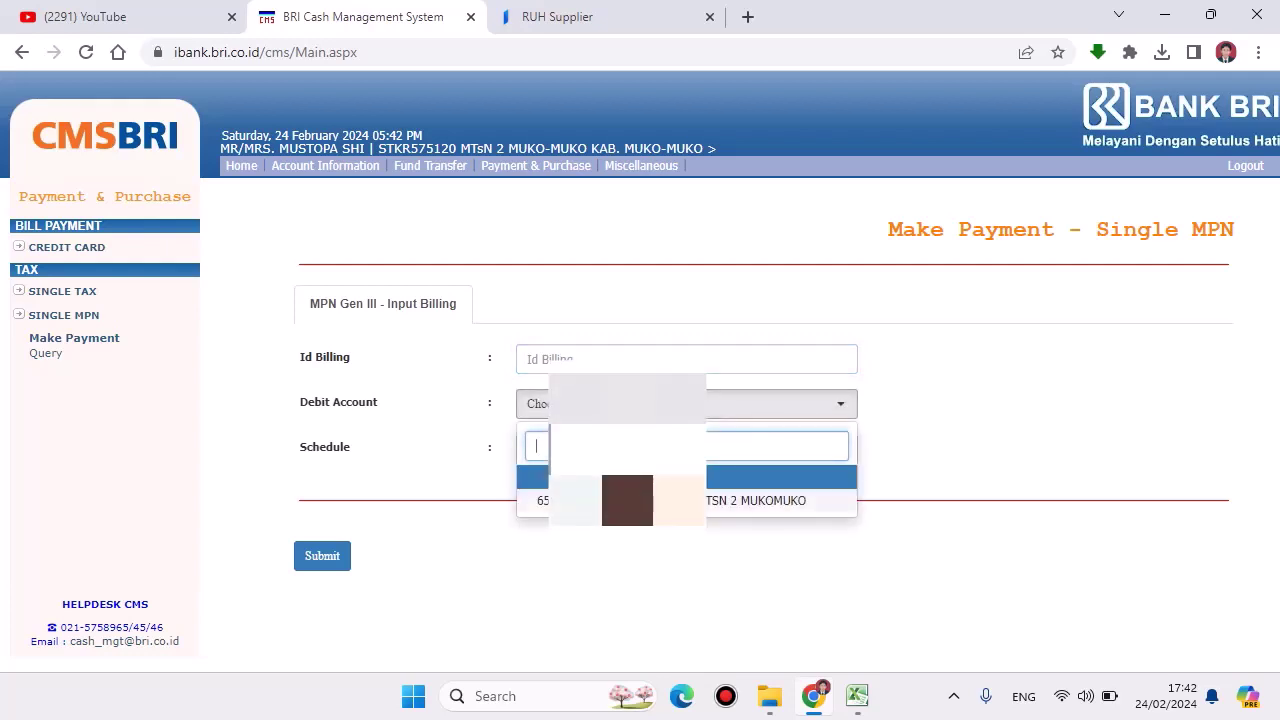
left_click(627, 500)
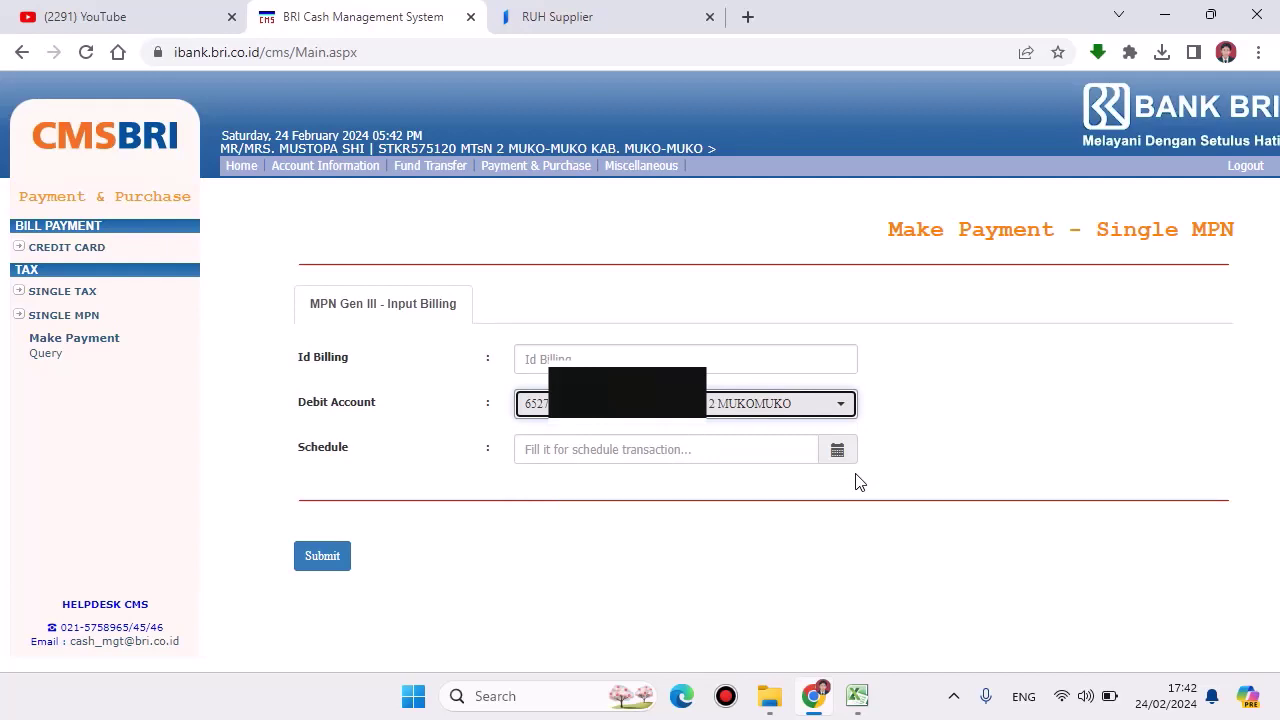
left_click(85, 343)
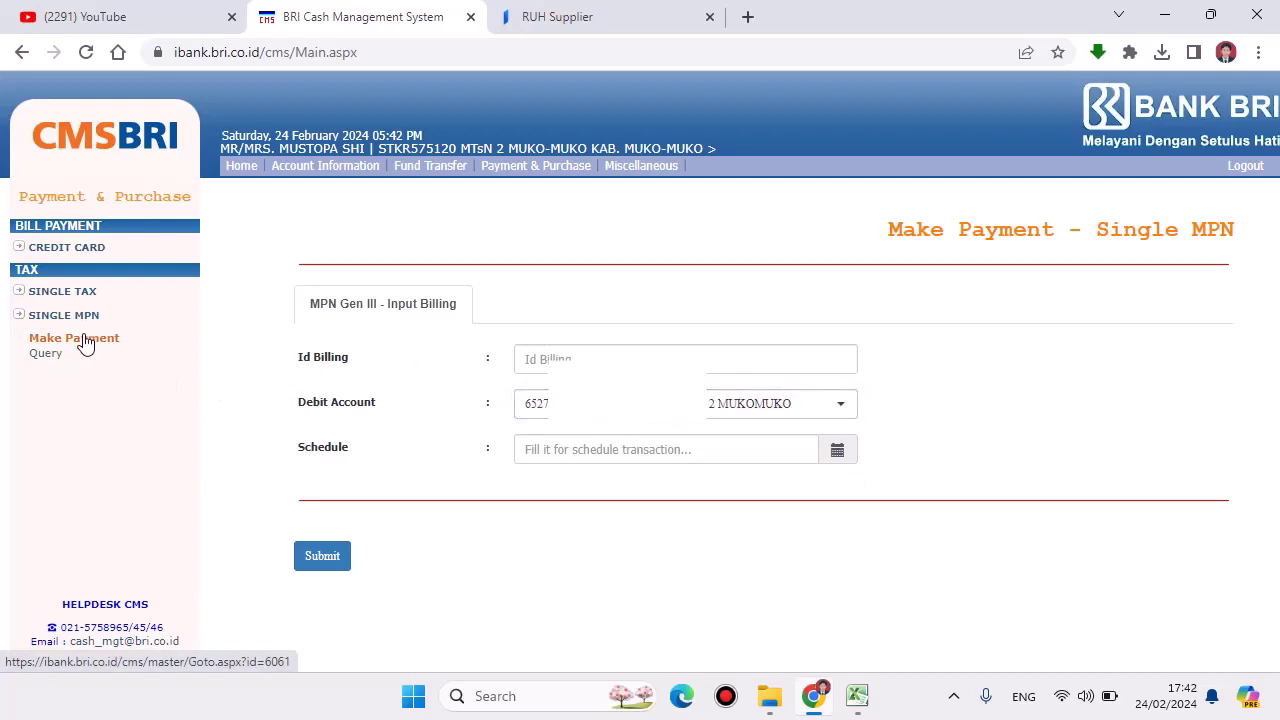
left_click(585, 366)
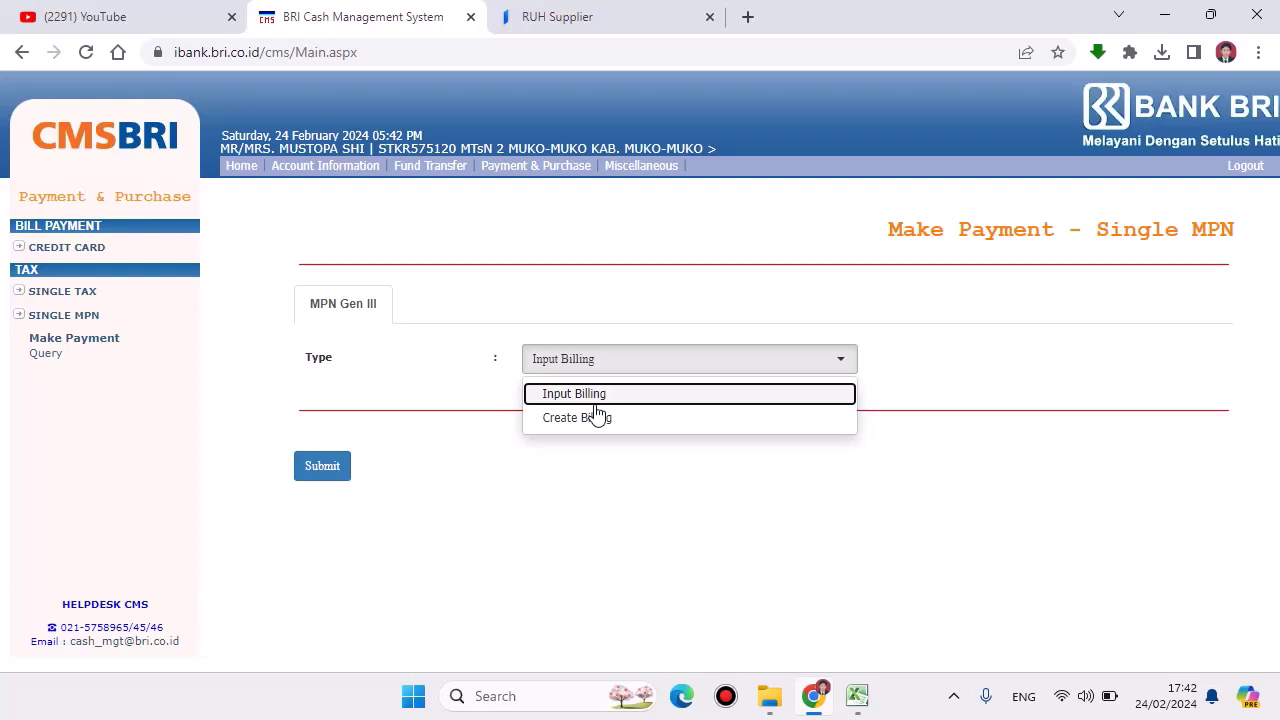
Step: Choose Create Billing, submit, and paste the taxpayer's NPWP number into its field
left_click(596, 417)
left_click(314, 470)
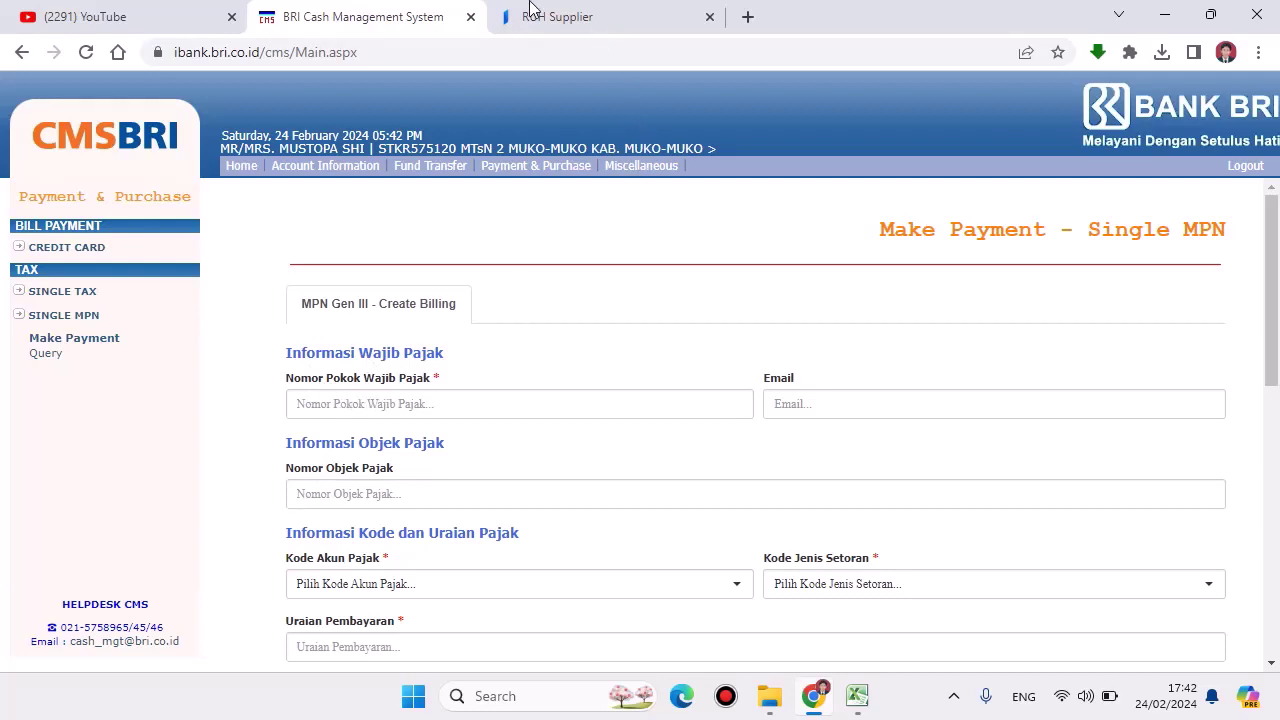
mouse_move(636, 14)
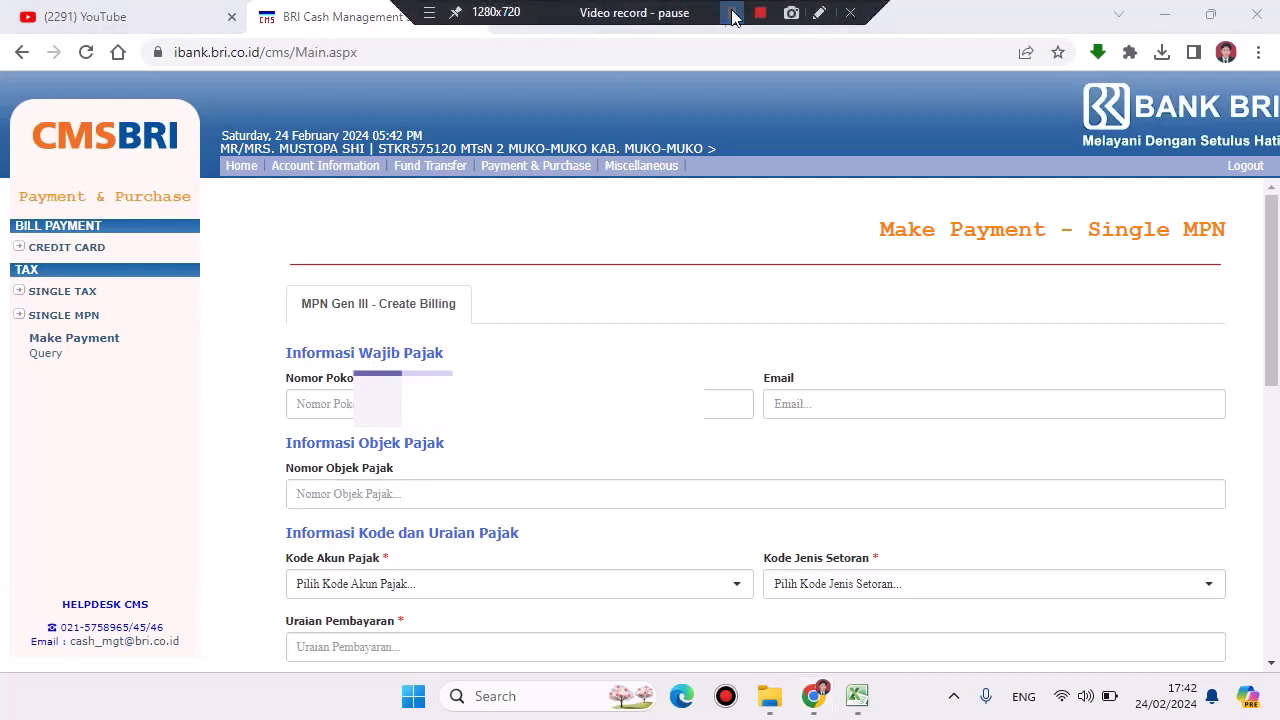
left_click(330, 404)
key("ctrl+v")
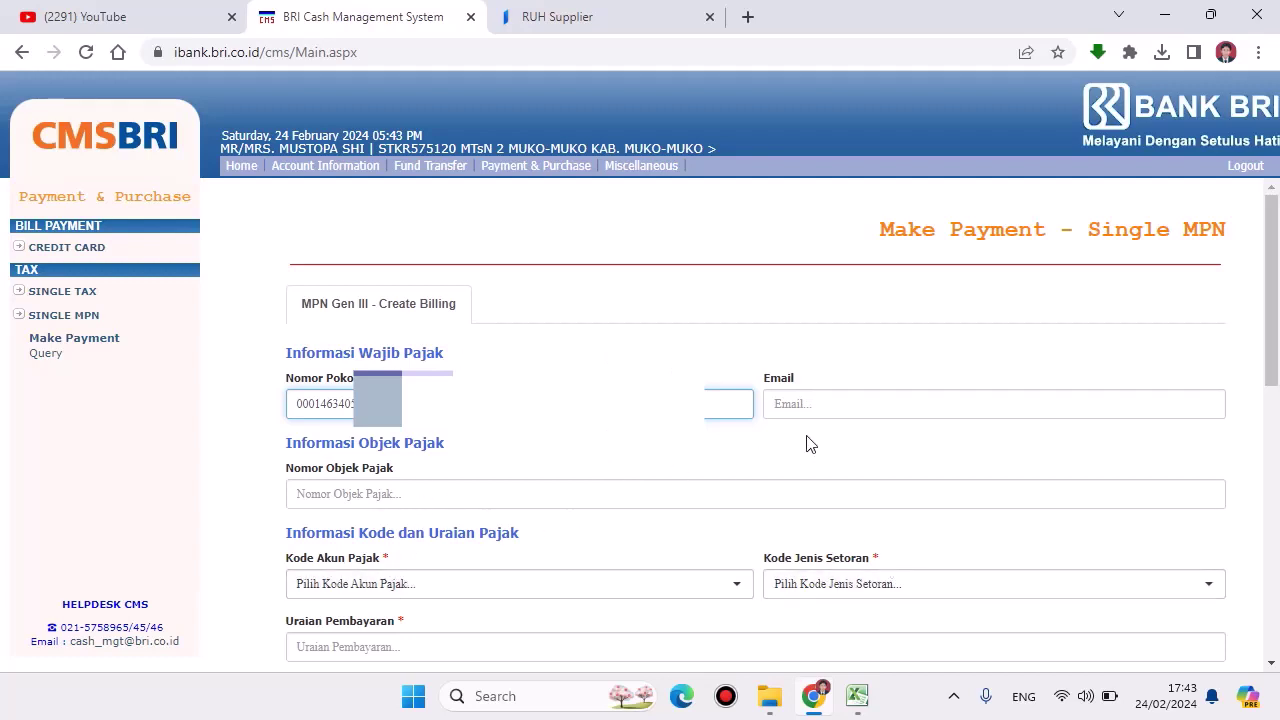
Step: Set Kode Akun Pajak to 411211 - PPN Dalam Negeri
left_click(415, 595)
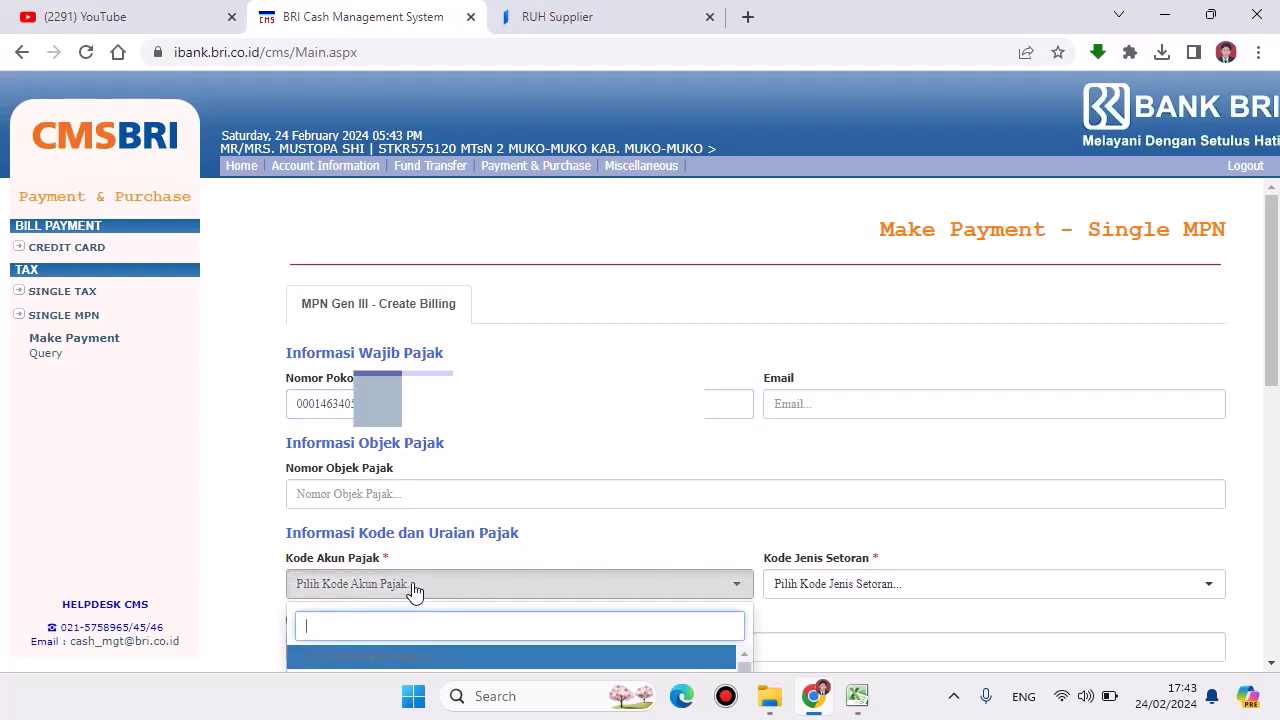
scroll(420, 590, "down", 2)
scroll(440, 550, "down", 1)
scroll(453, 510, "down", 3)
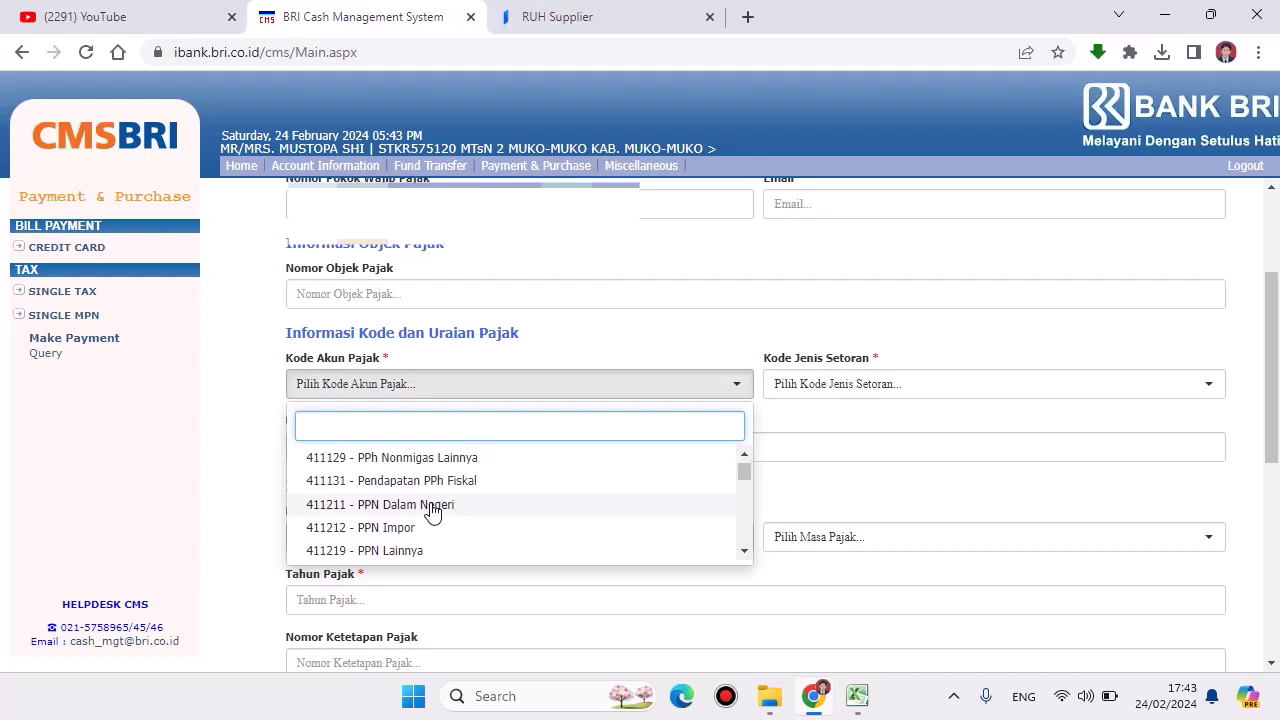
left_click(431, 509)
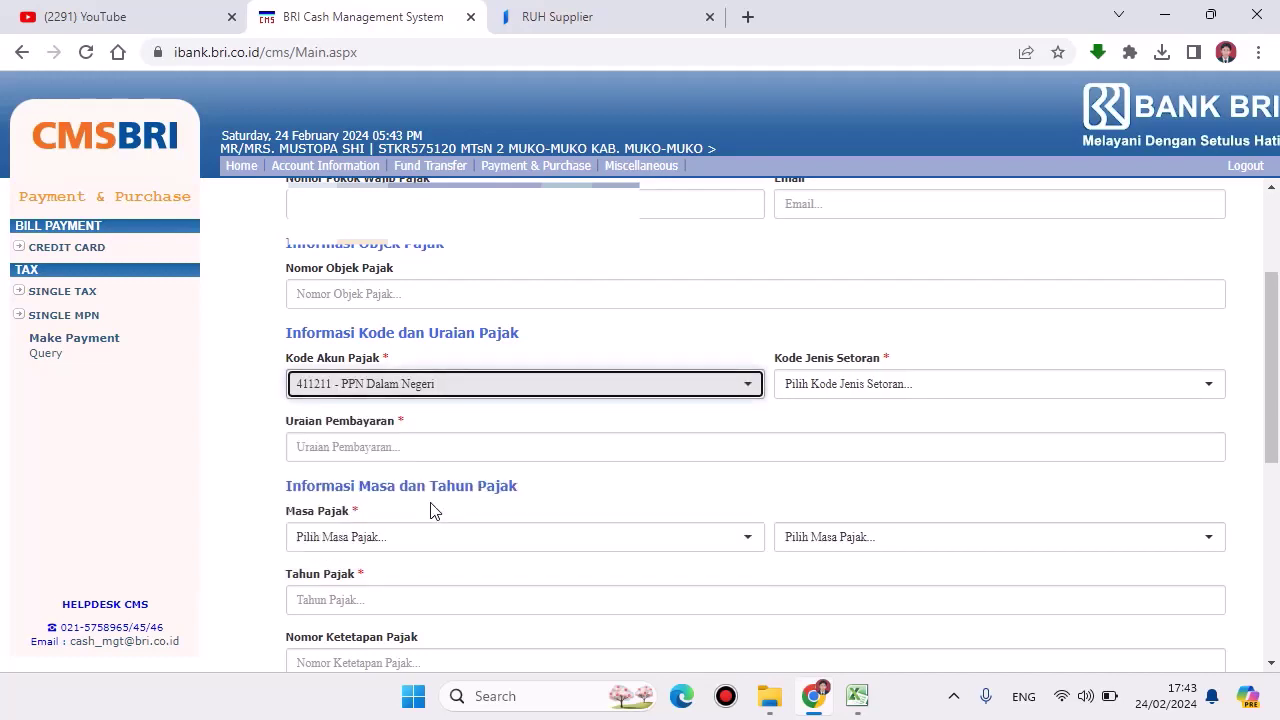
Step: Set Kode Jenis Setoran to 910 - Pemungut Bendaharawan APBN
left_click(857, 388)
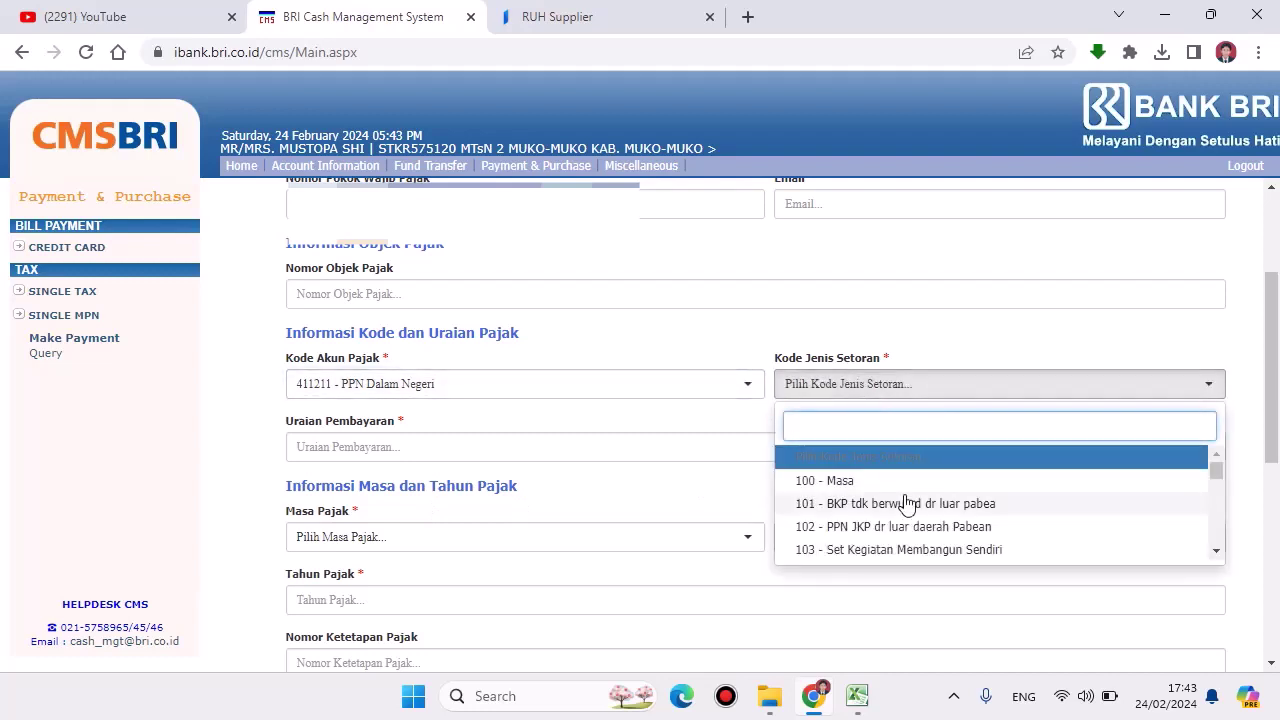
scroll(908, 503, "down", 10)
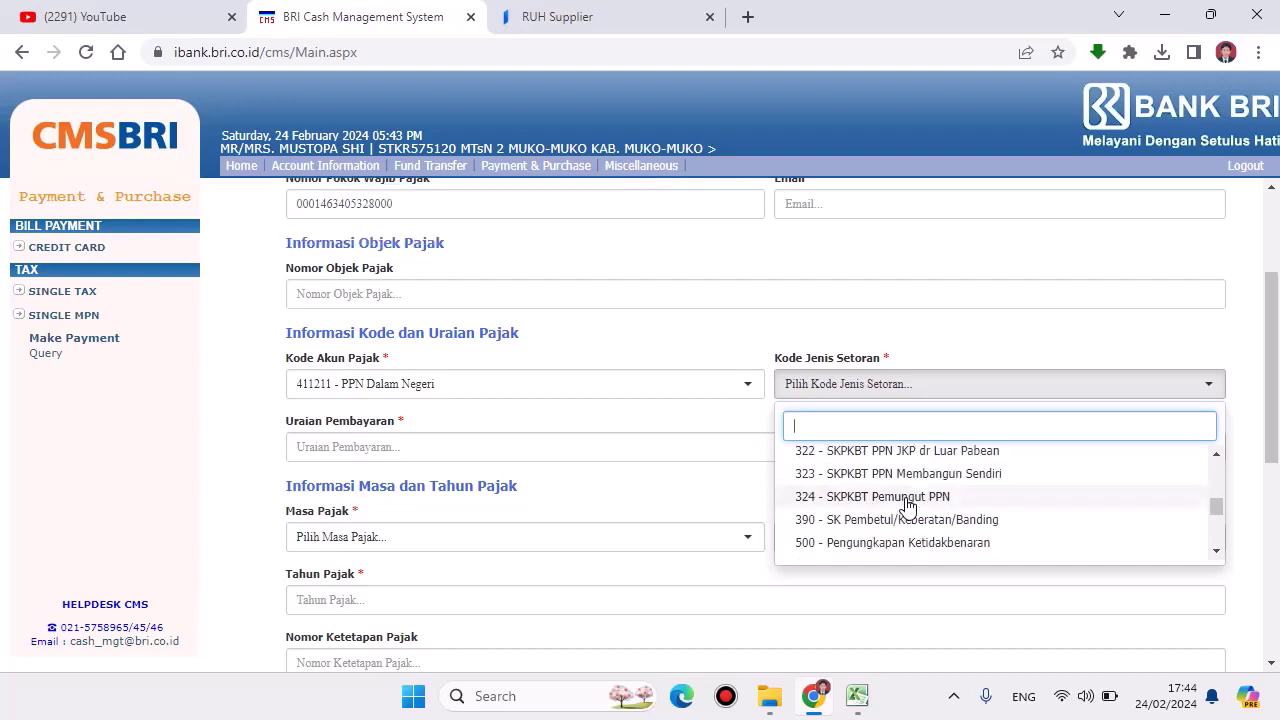
scroll(908, 505, "down", 2)
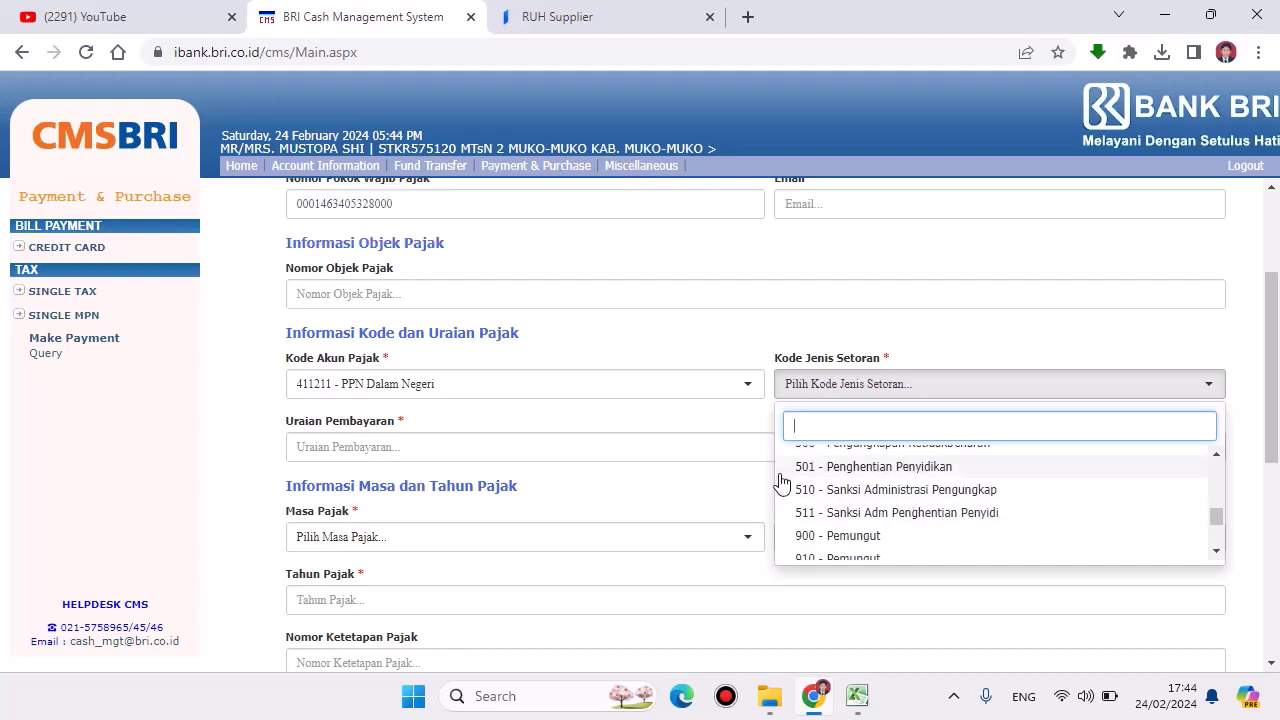
scroll(916, 497, "down", 5)
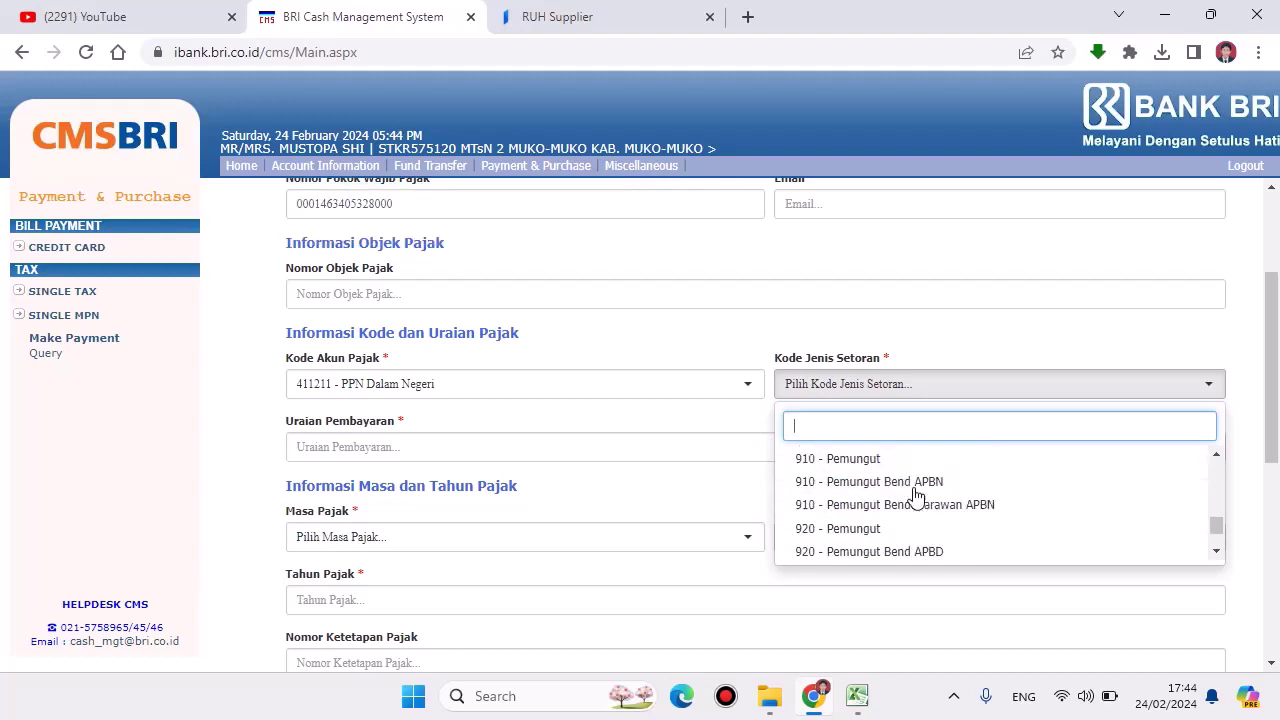
scroll(862, 250, "up", 4)
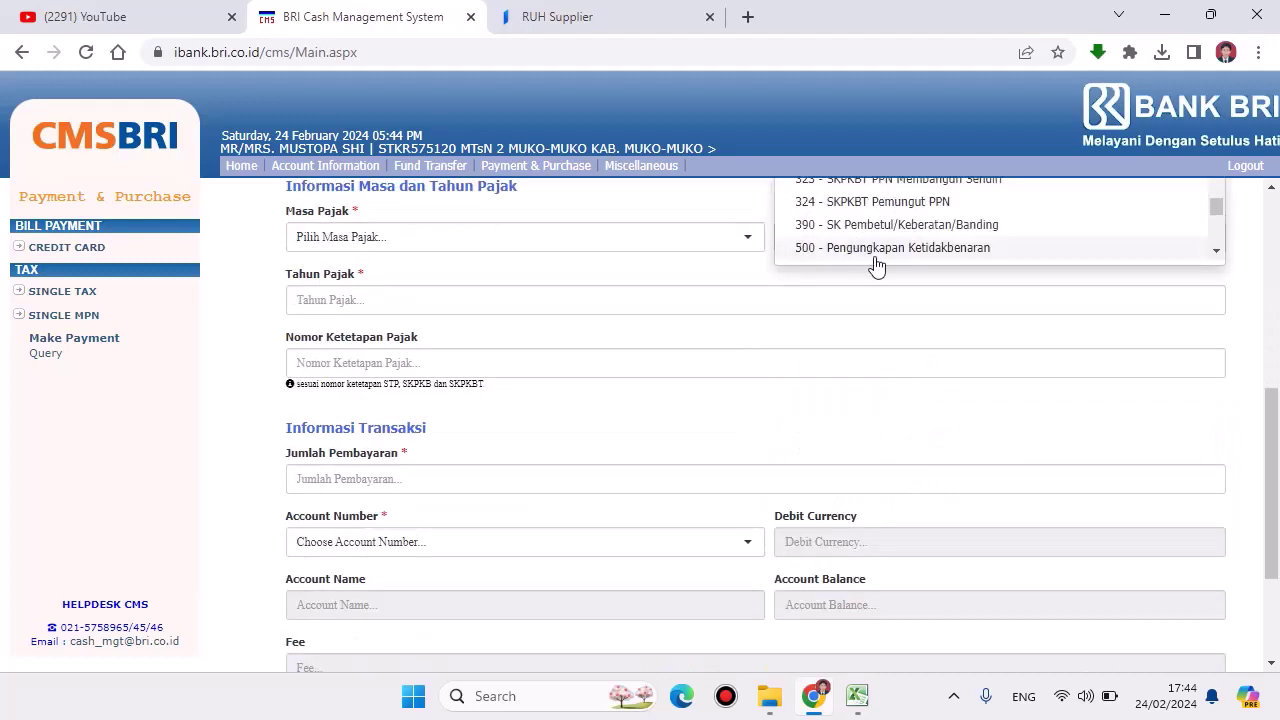
left_click_drag(1270, 412, 1270, 360)
scroll(908, 340, "down", 3)
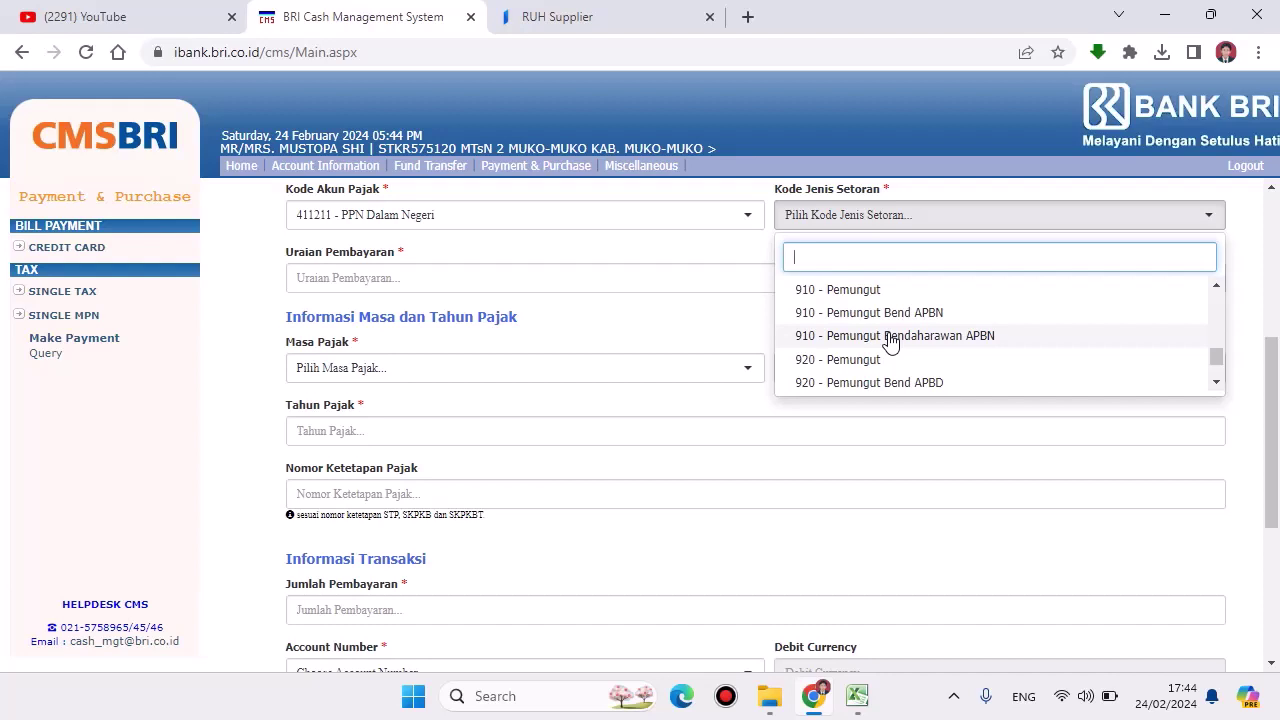
left_click(890, 340)
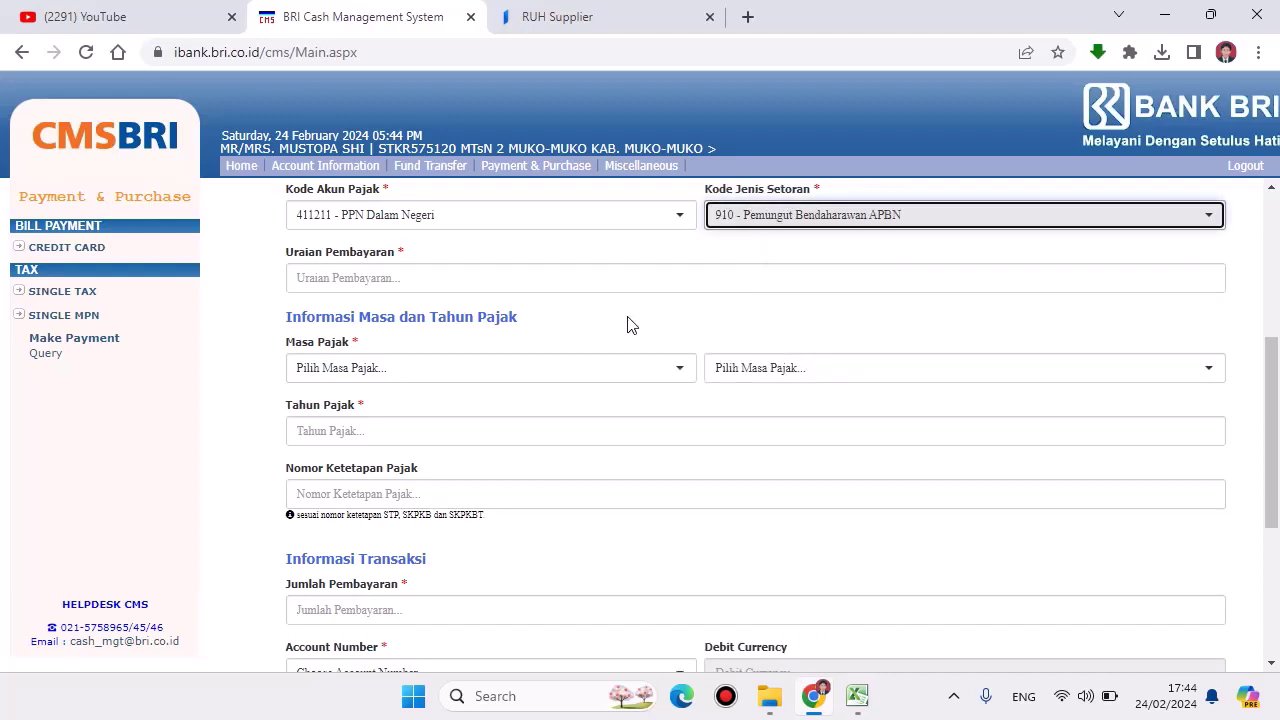
left_click(385, 282)
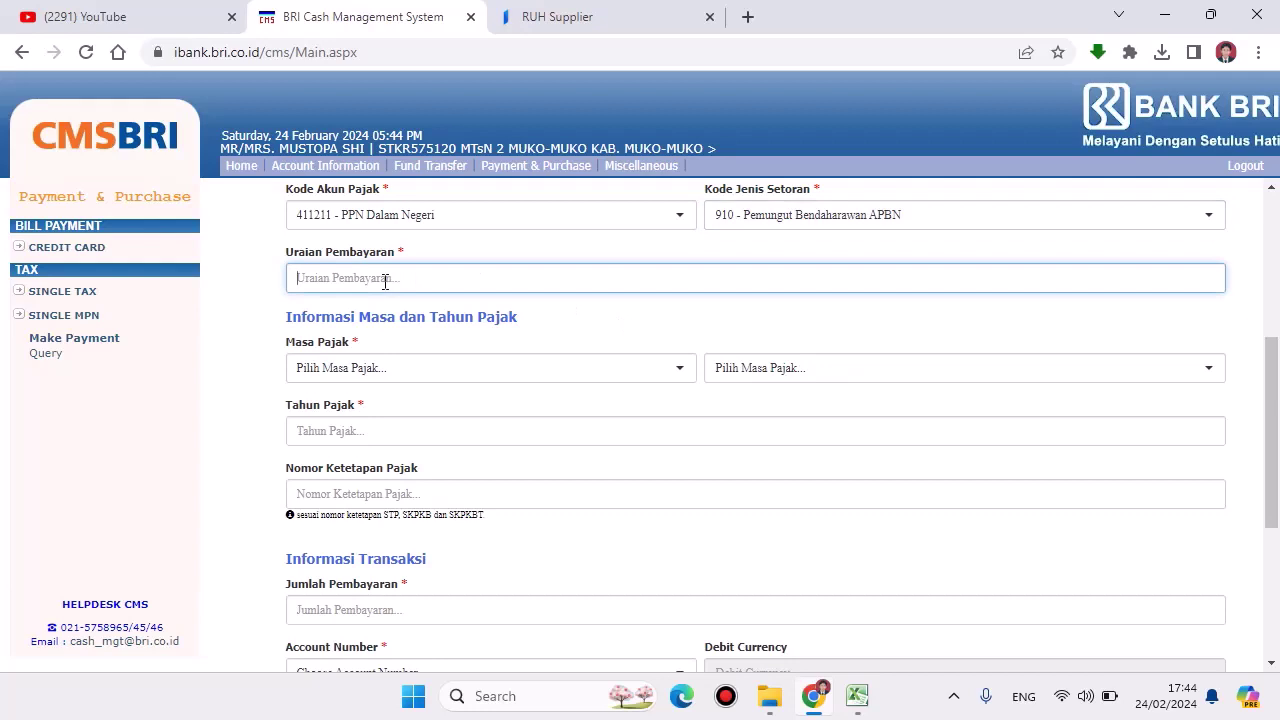
Step: Enter description 'PPN BELANJA BARANG' and set the tax period to Februari–Februari
type("PPN BELANJA BAR")
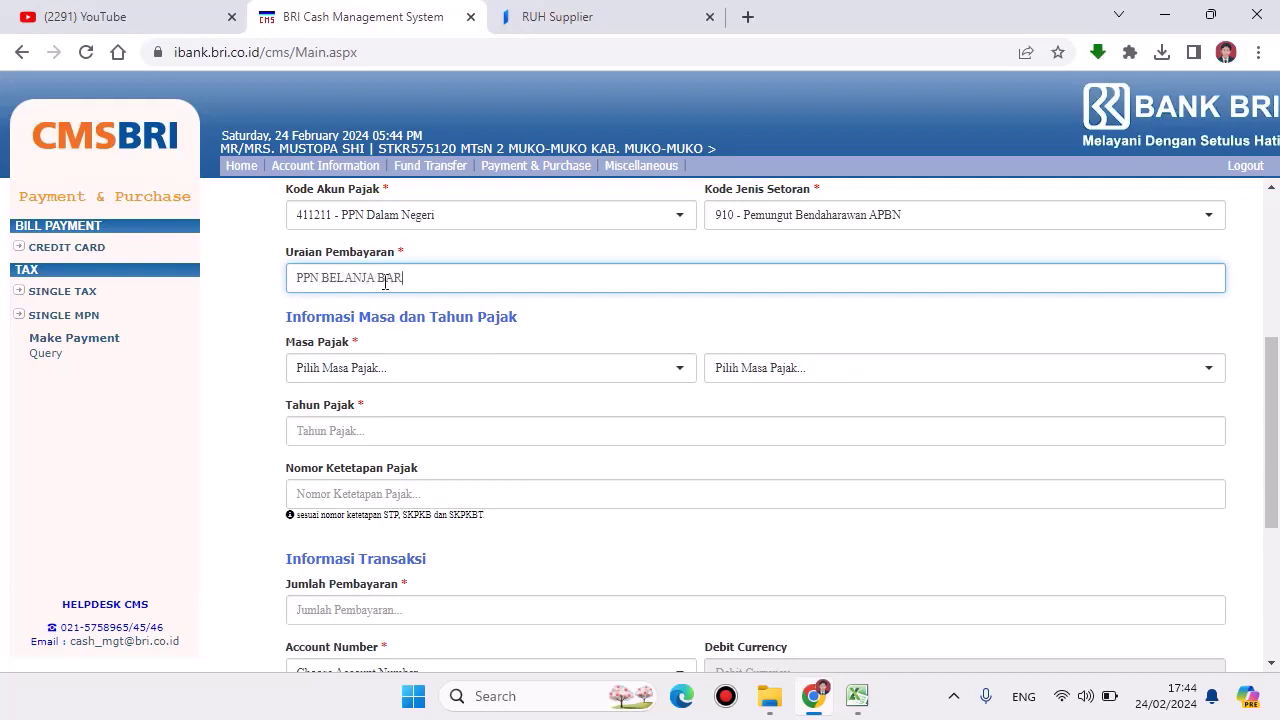
type("ANG")
left_click(375, 370)
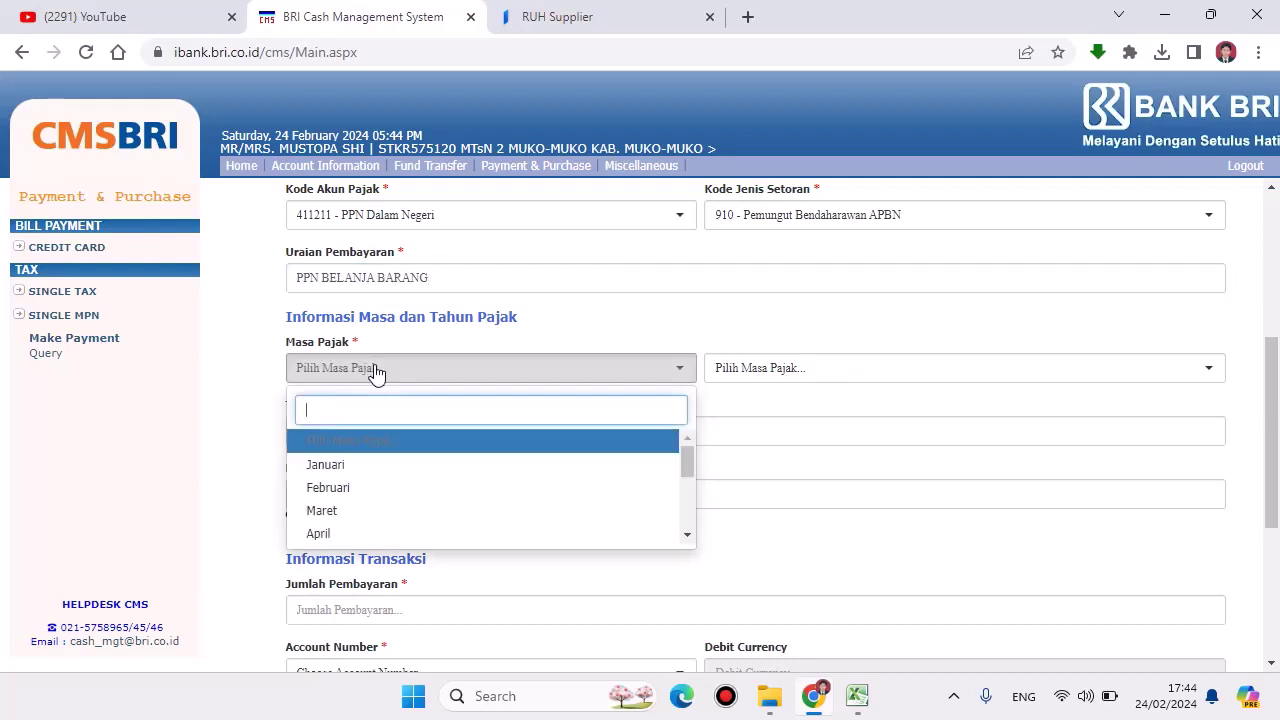
left_click(346, 490)
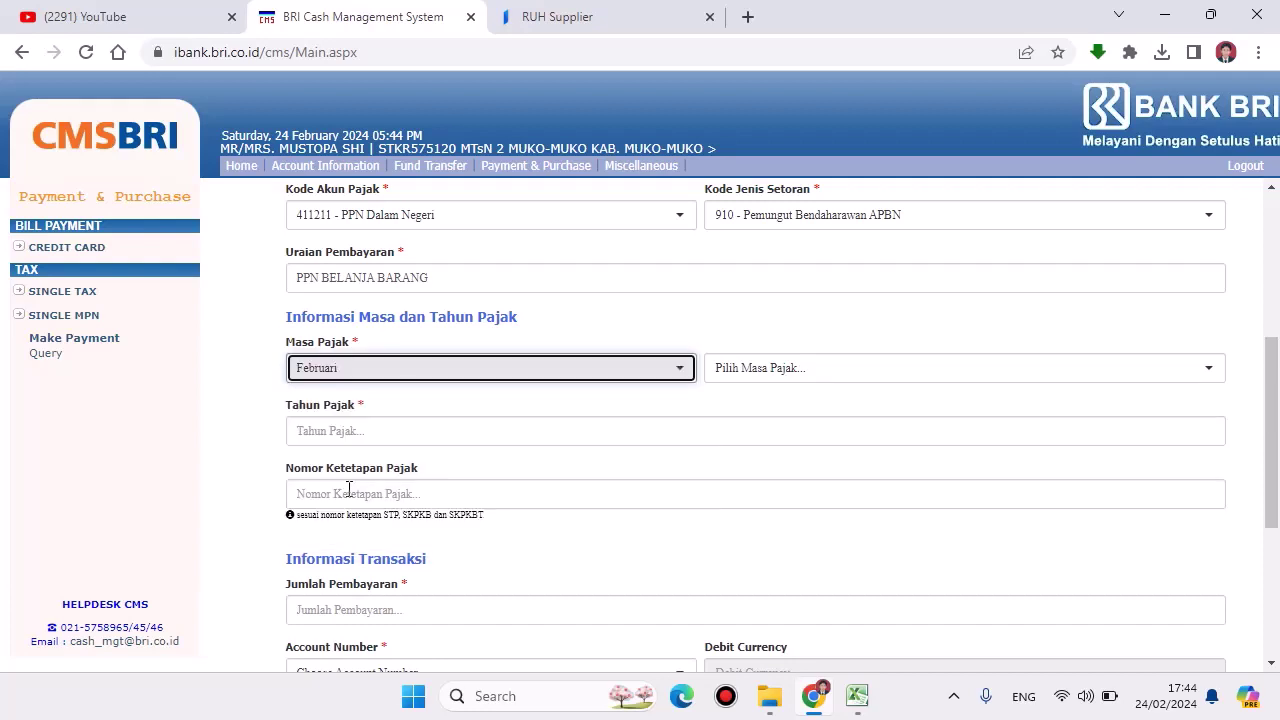
left_click(752, 372)
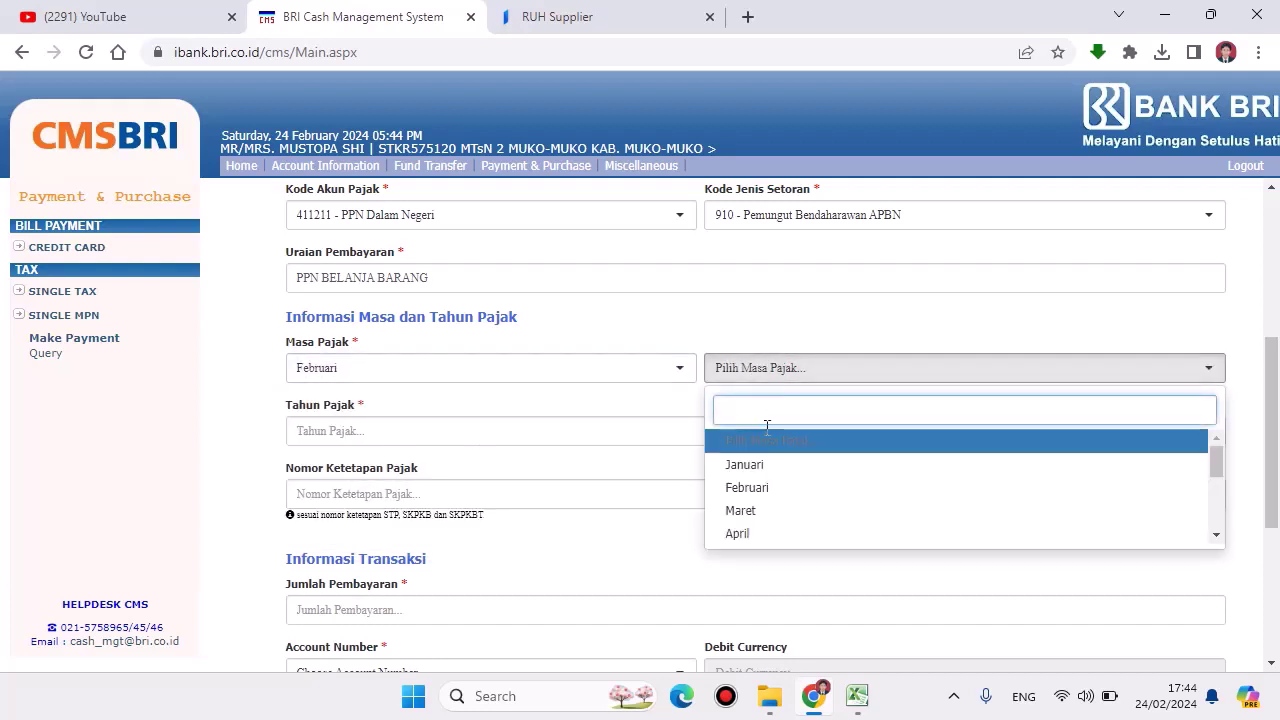
left_click(757, 487)
Step: Enter 2024 as the tax year
left_click(421, 431)
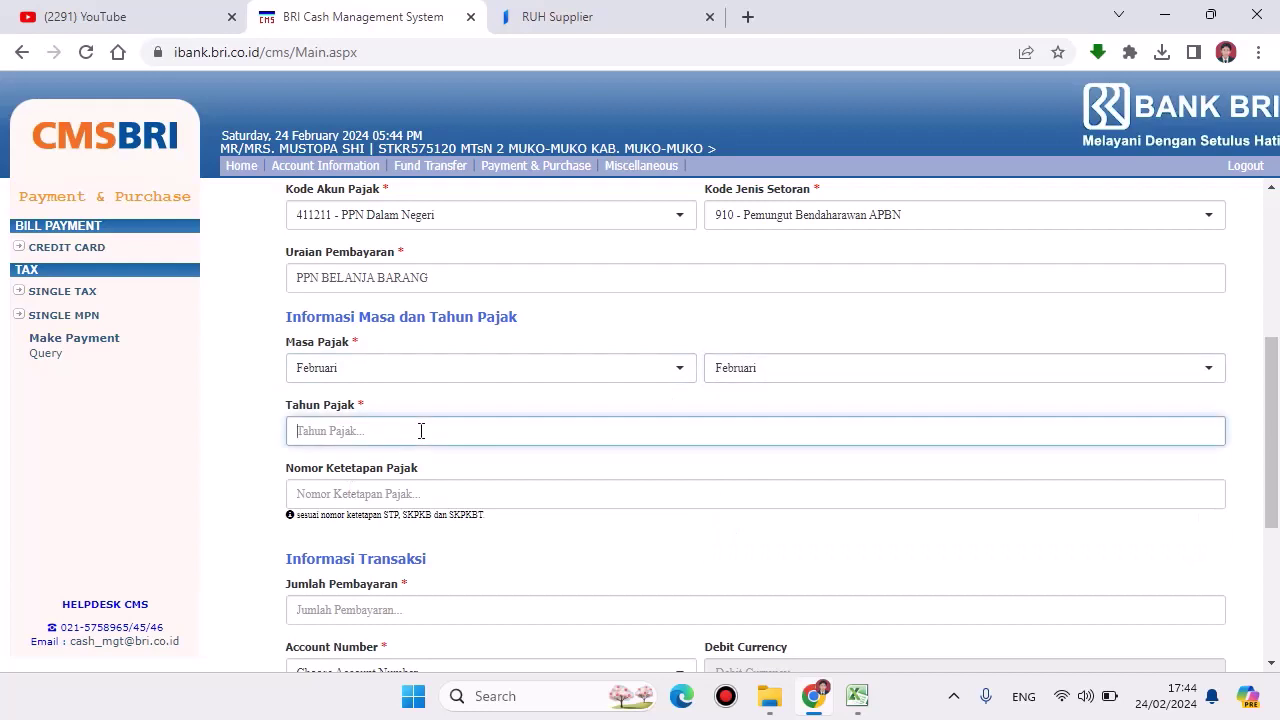
type("2024")
scroll(412, 455, "down", 1)
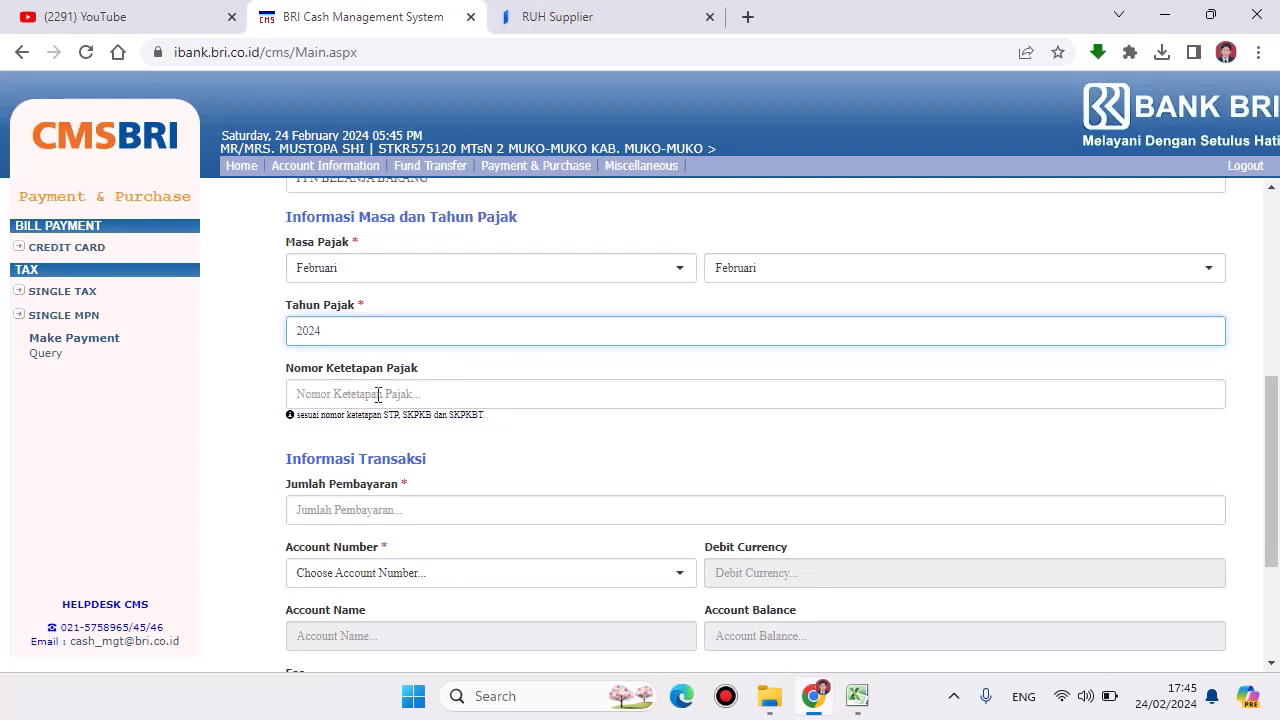
scroll(379, 395, "down", 1)
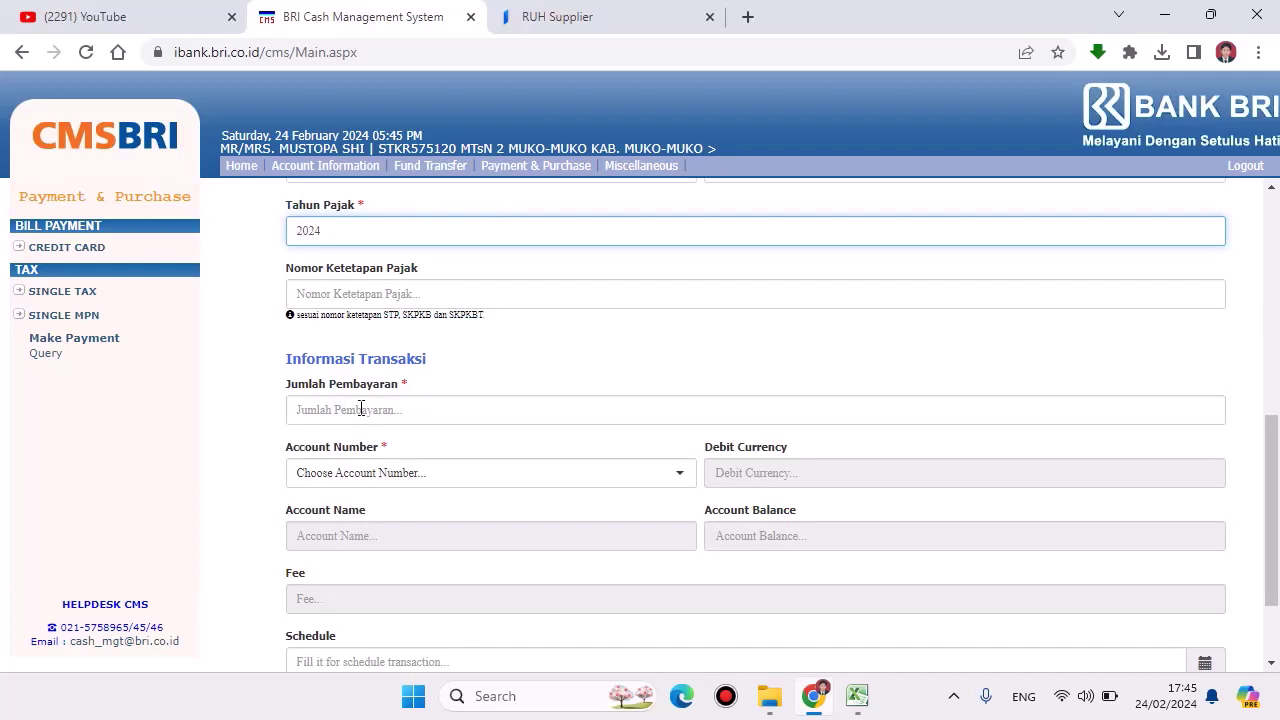
Step: Enter a payment amount of 363,000, debit the MTSN 2 MUKOMUKO account, and submit the form
left_click(361, 409)
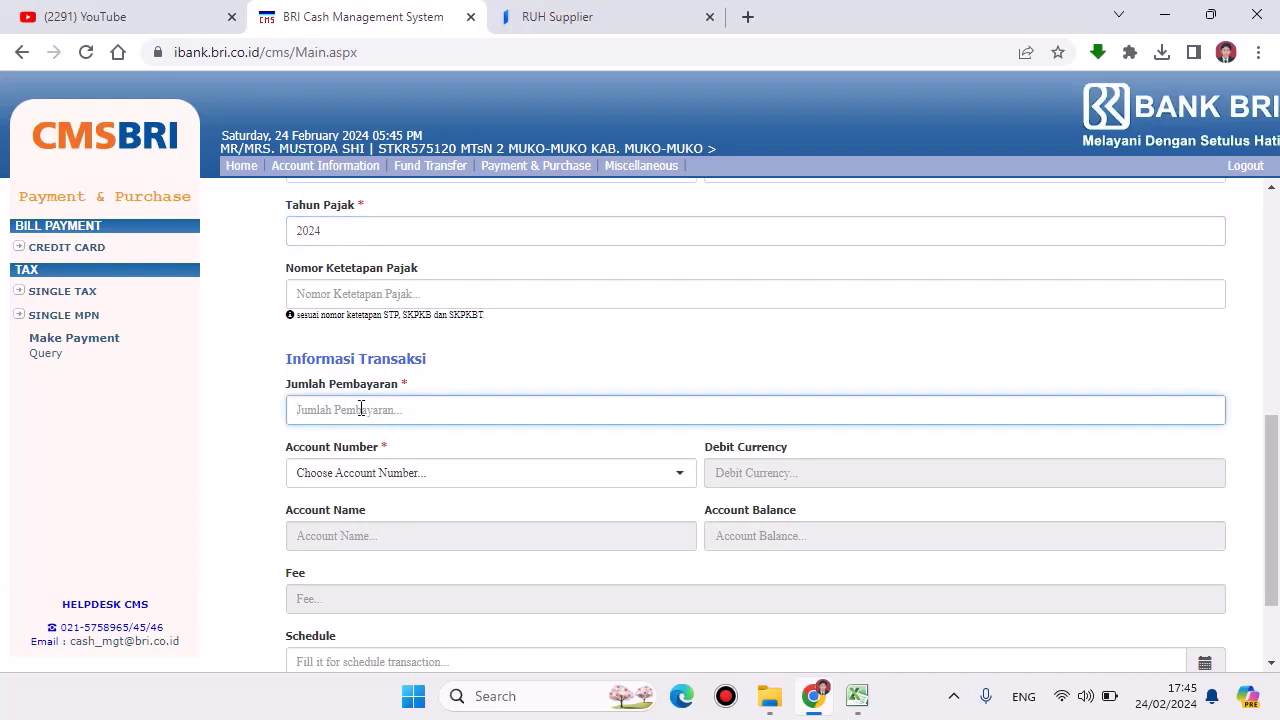
type("363,000")
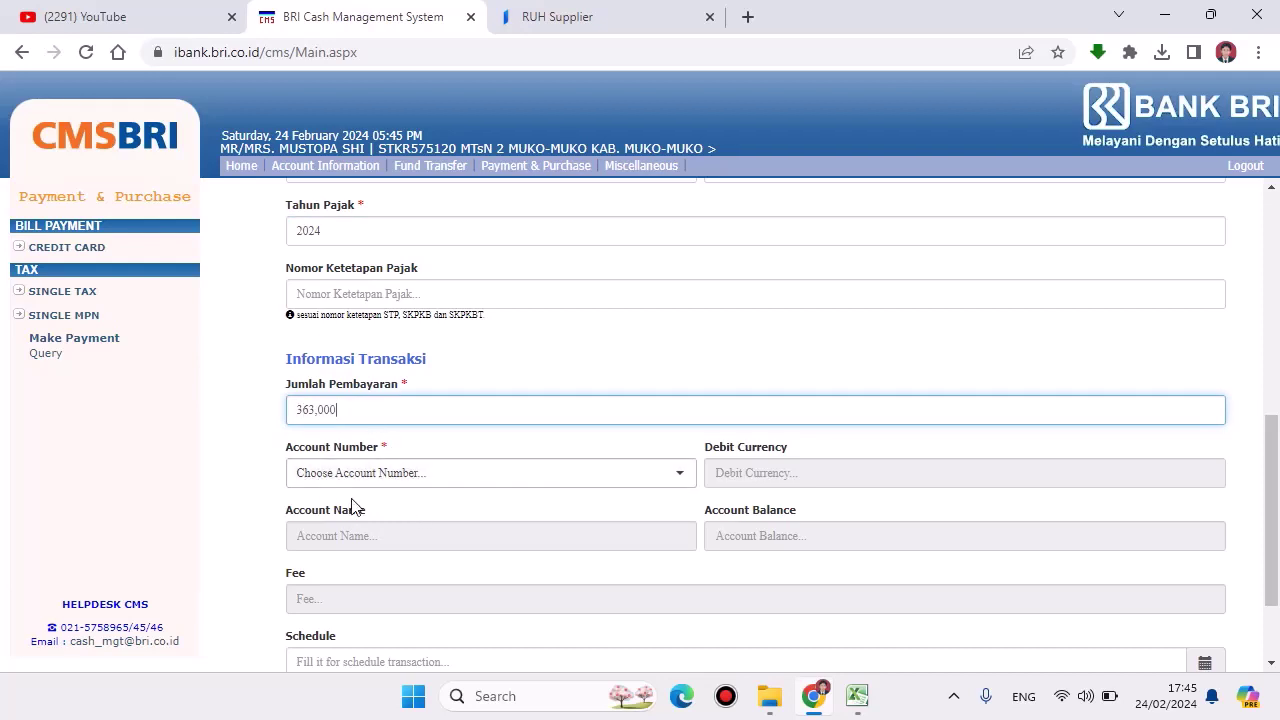
left_click(330, 477)
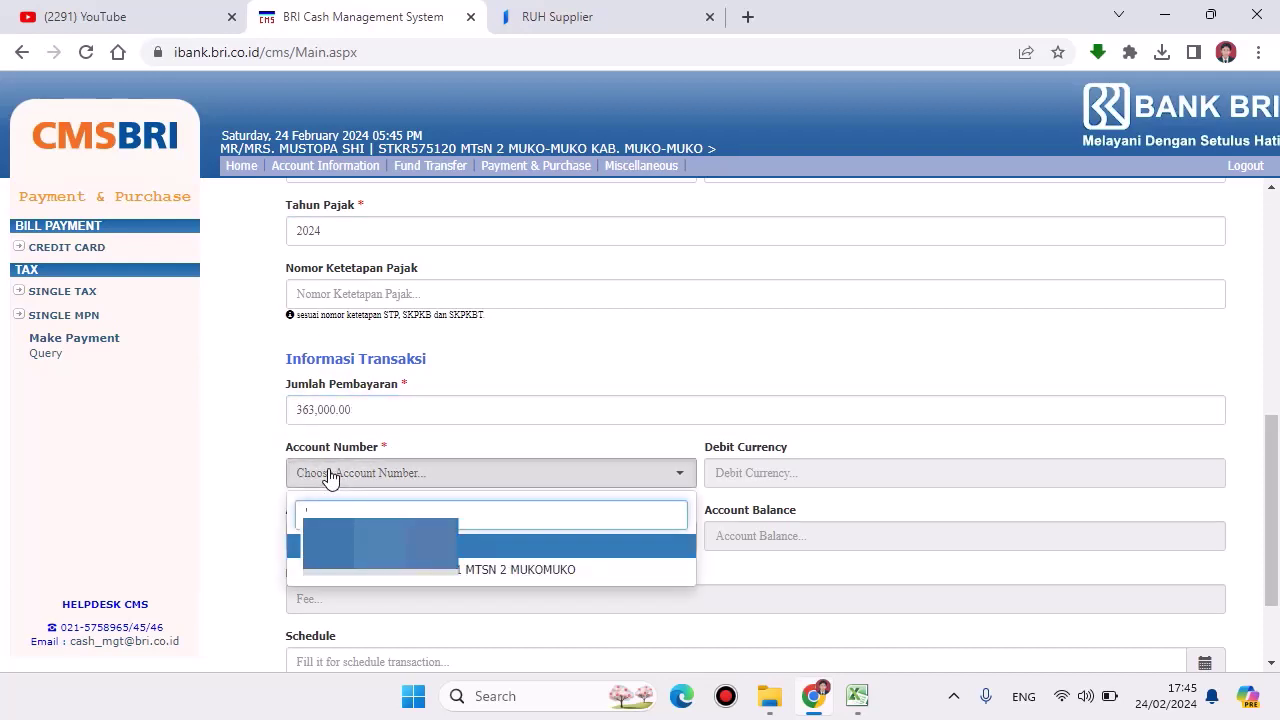
left_click(405, 574)
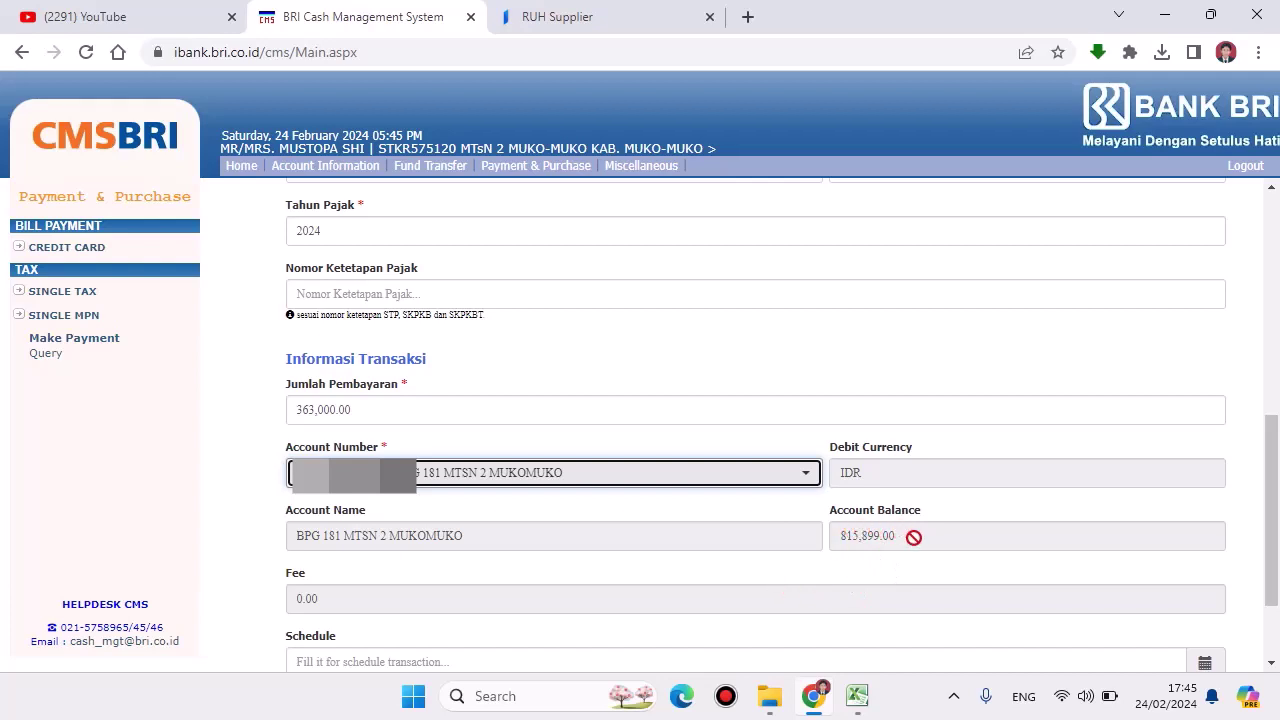
scroll(898, 535, "down", 1)
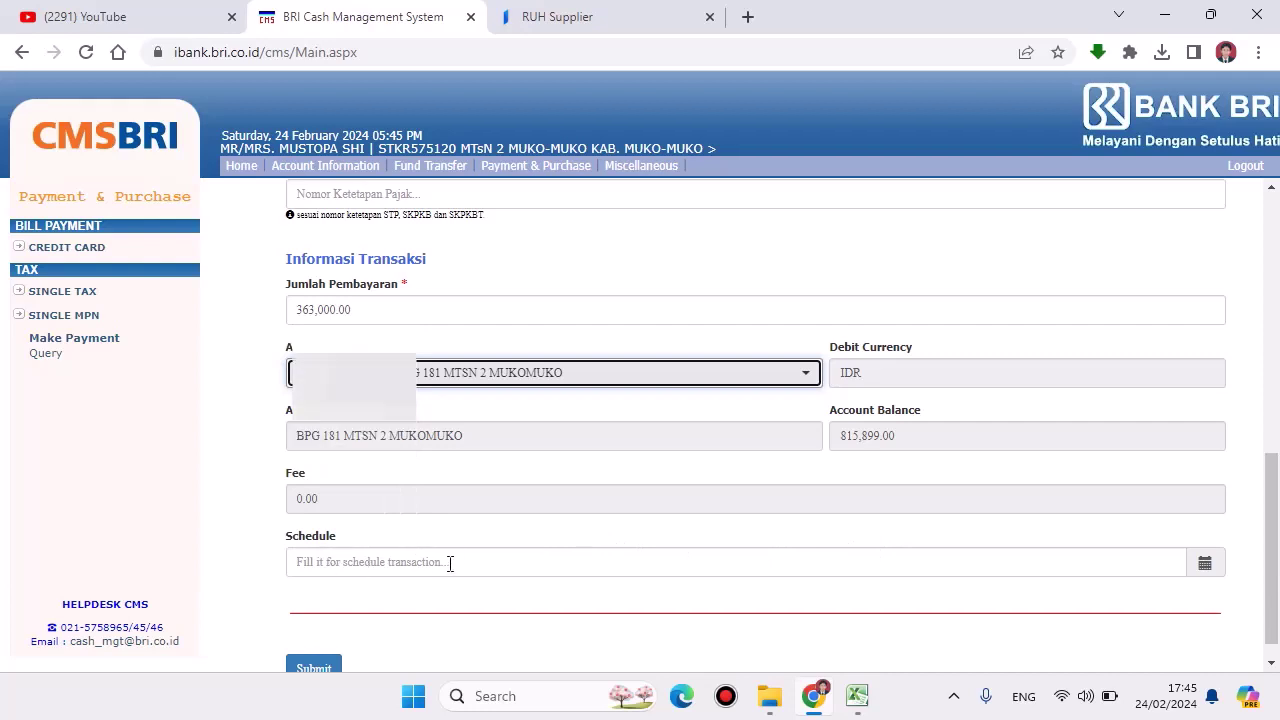
scroll(450, 563, "down", 1)
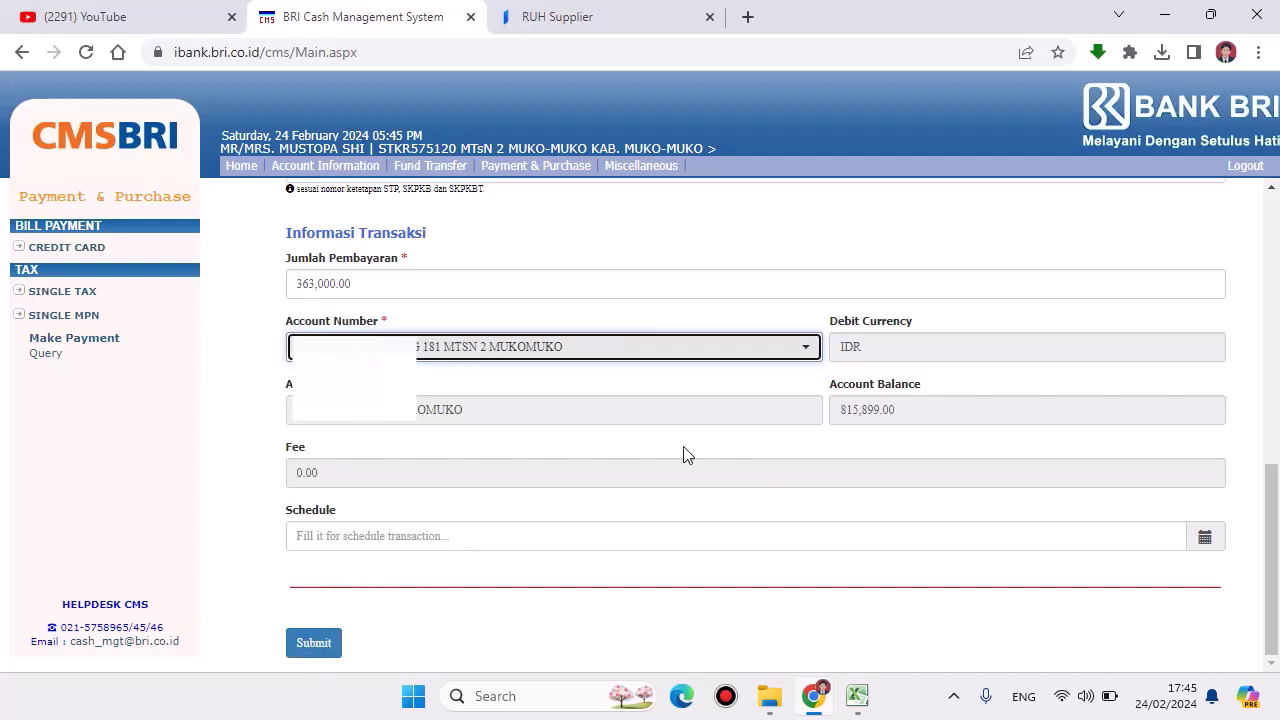
left_click(314, 645)
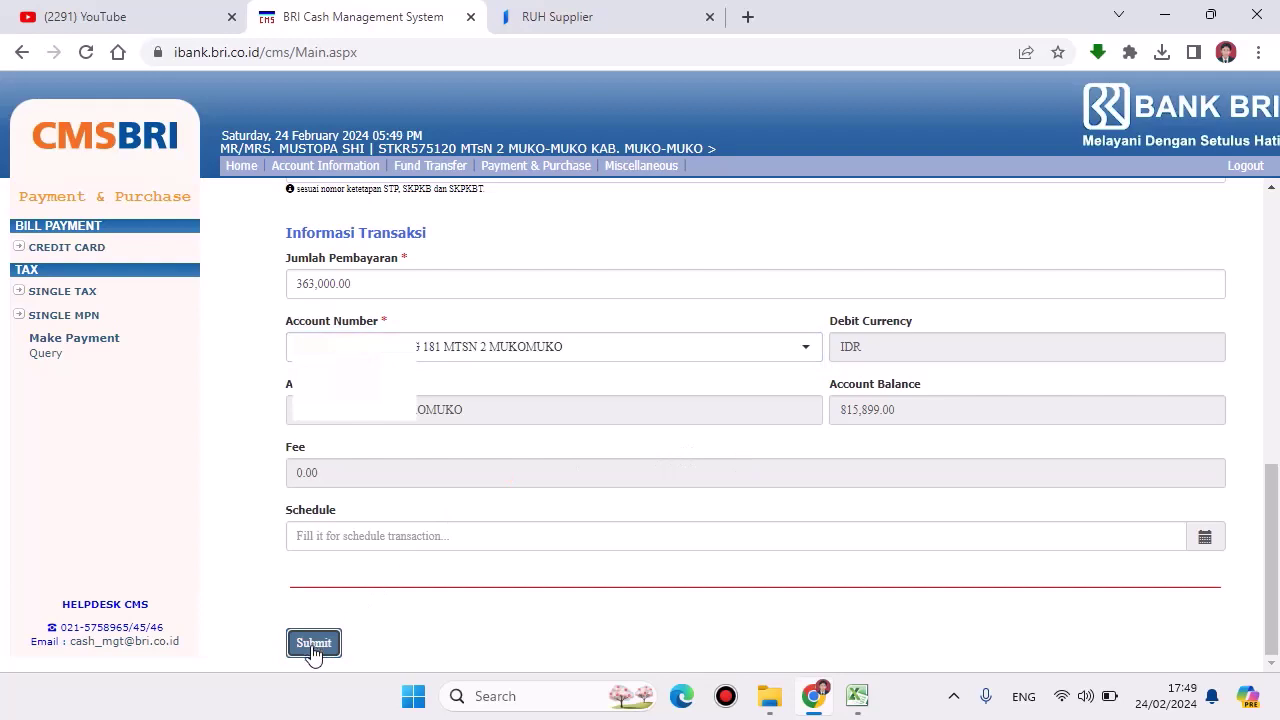
left_click(314, 645)
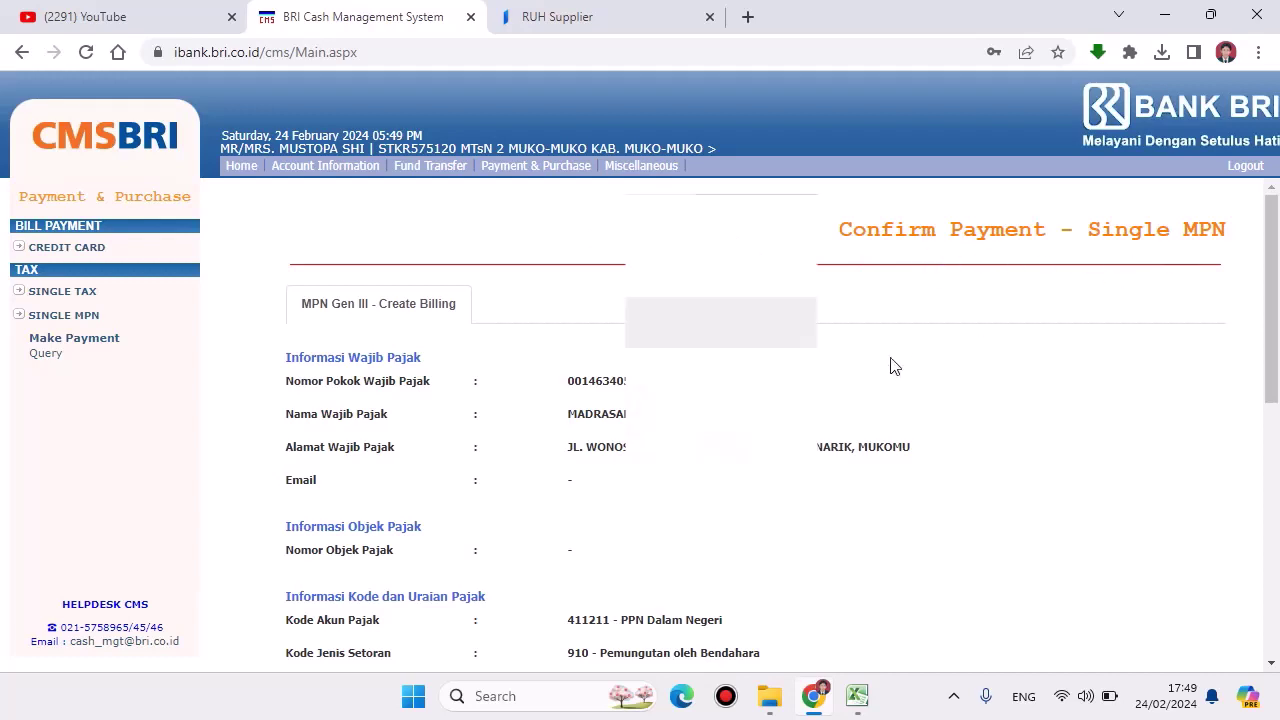
Step: Enter the authorization token and confirm the 363,000.00 Single MPN payment
scroll(892, 366, "down", 6)
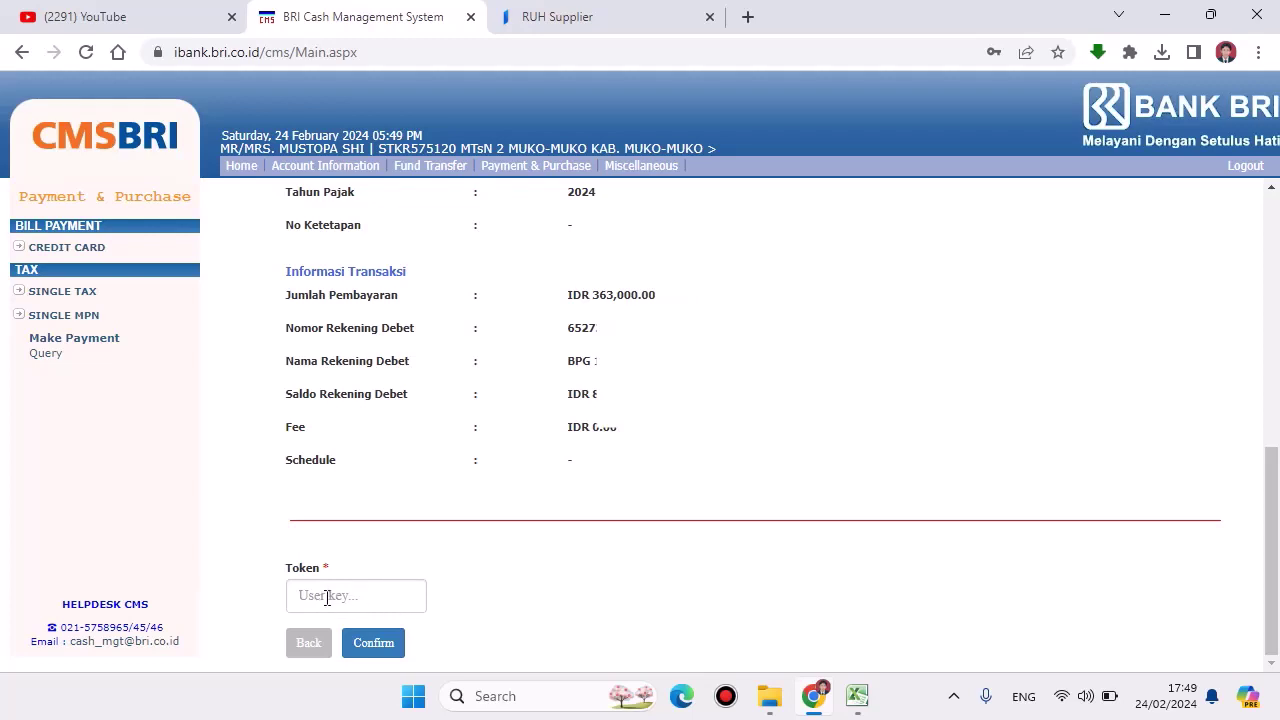
left_click(326, 597)
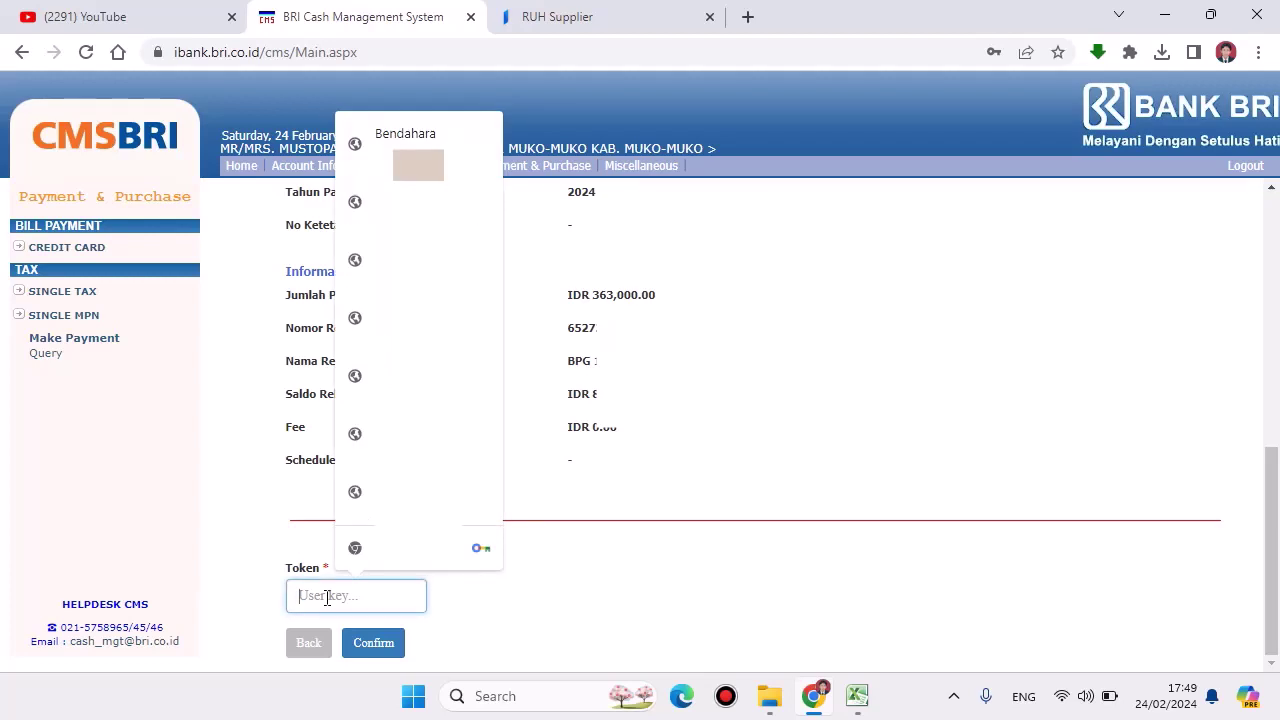
type("12")
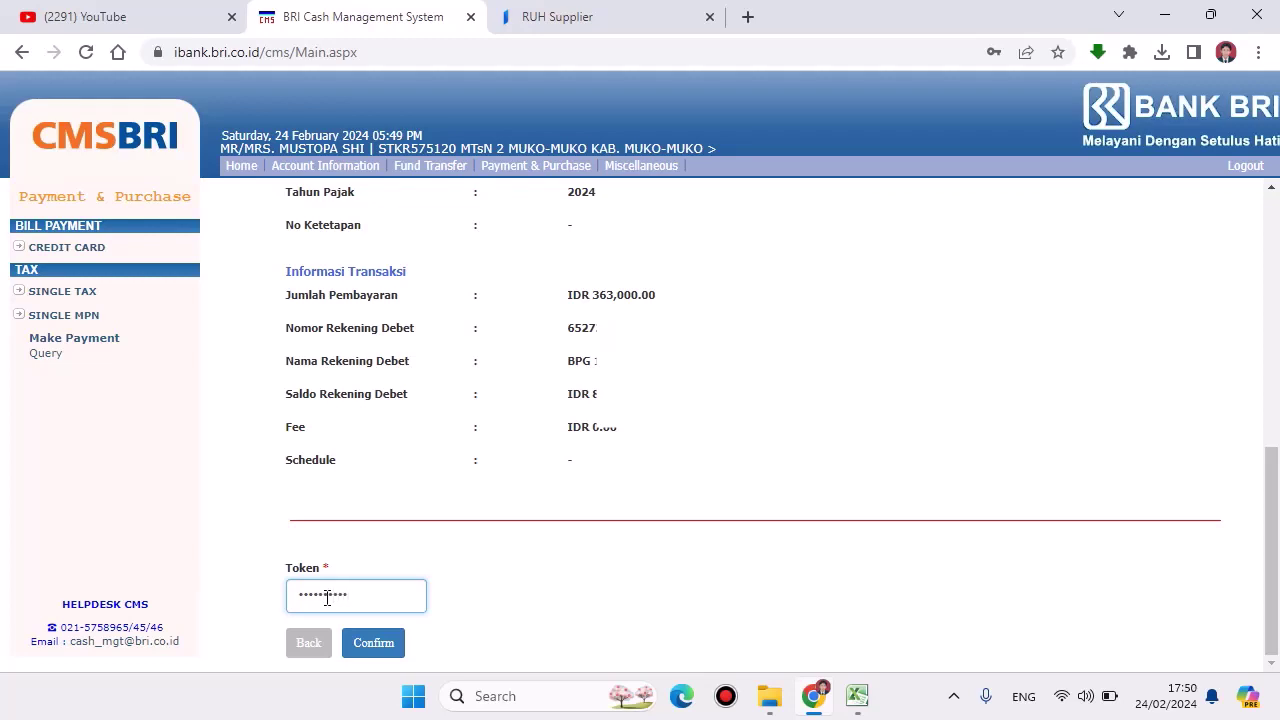
left_click(388, 650)
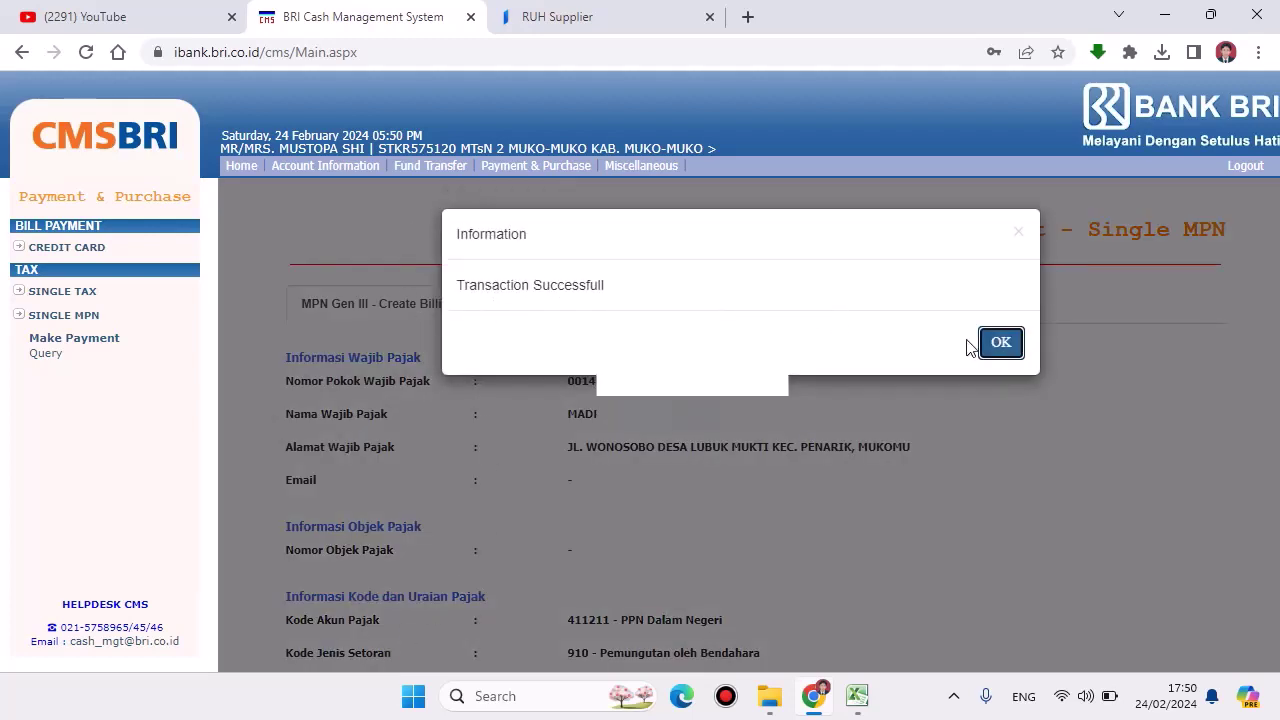
Step: Dismiss the success message and view transaction 90691's details in Single MPN Query
left_click(1008, 350)
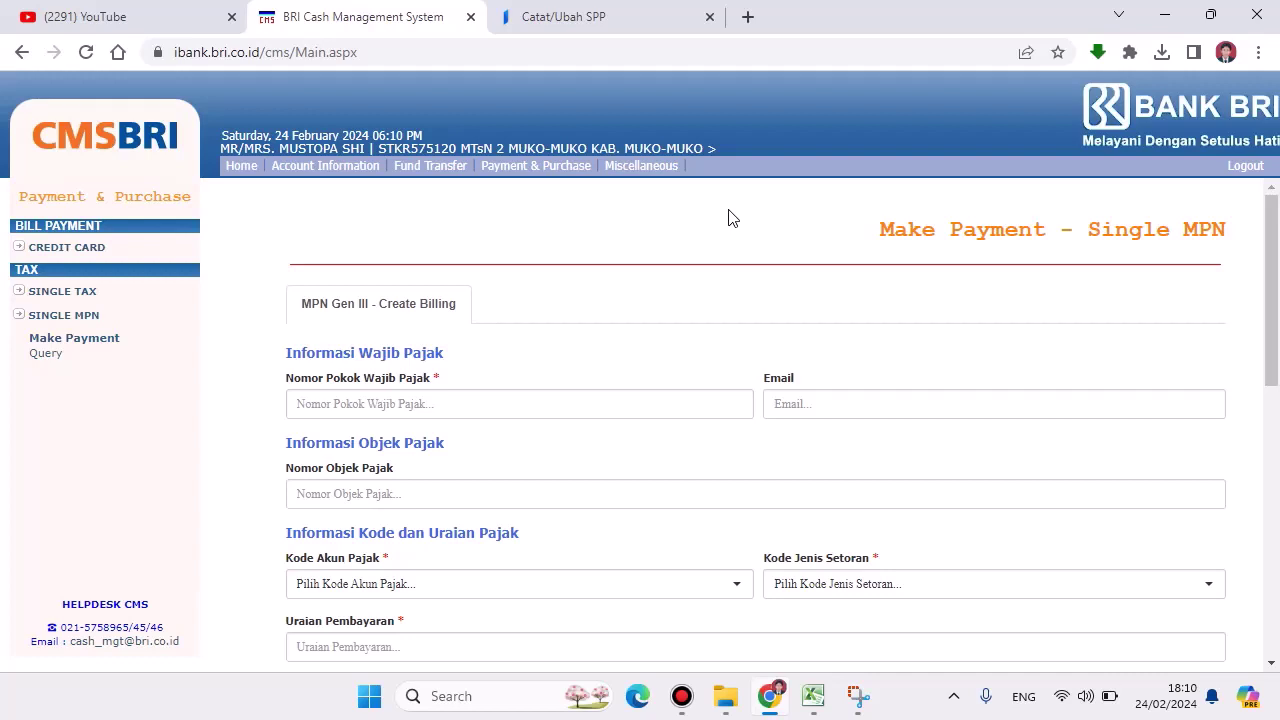
left_click(47, 355)
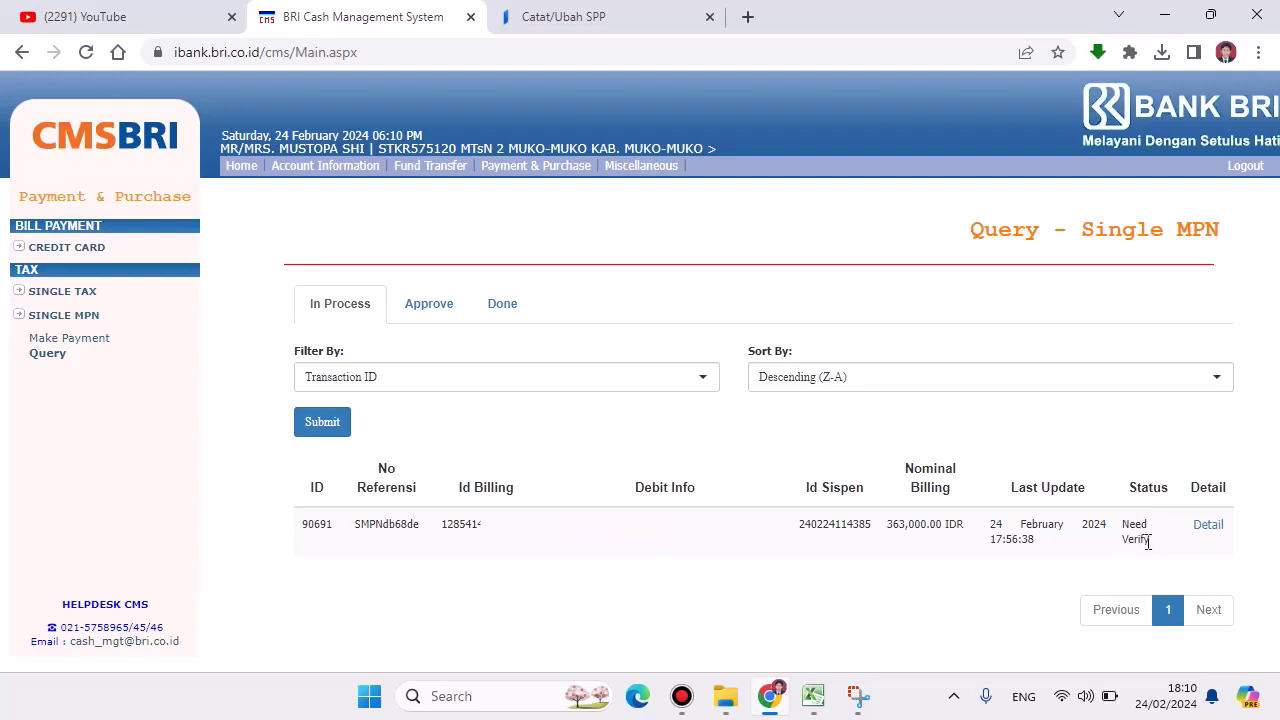
left_click(1212, 529)
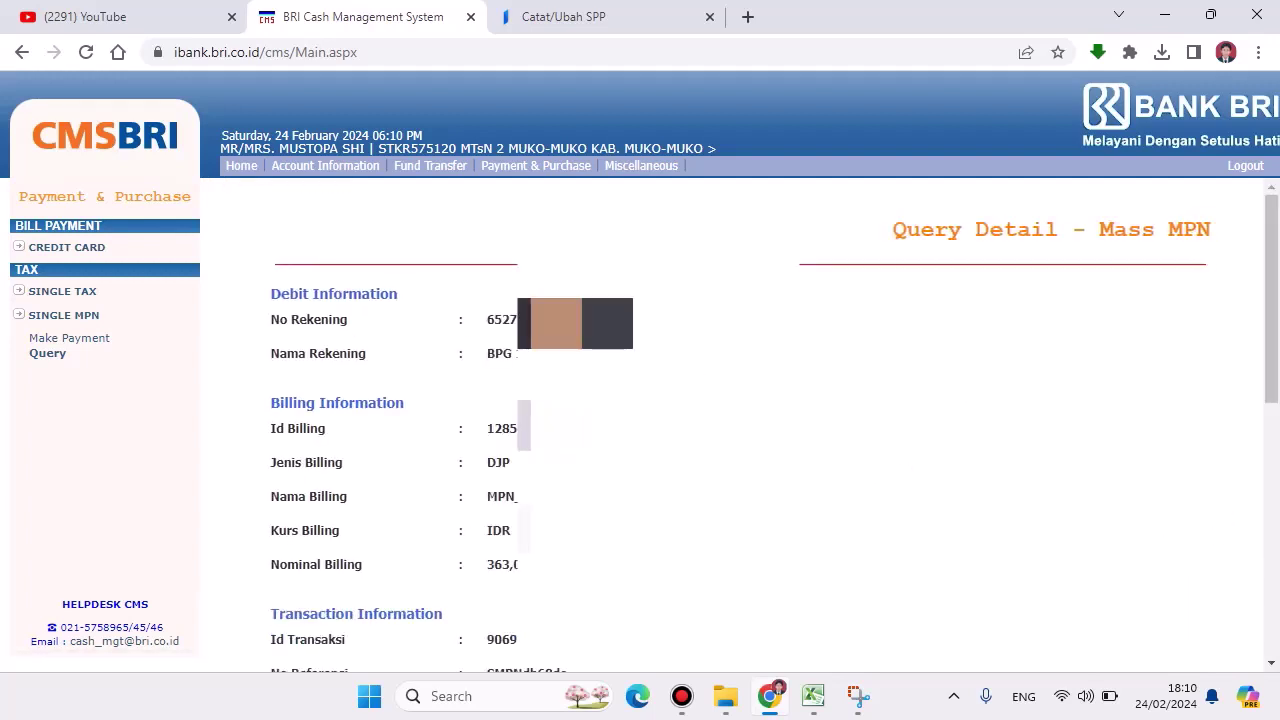
scroll(740, 420, "down", 8)
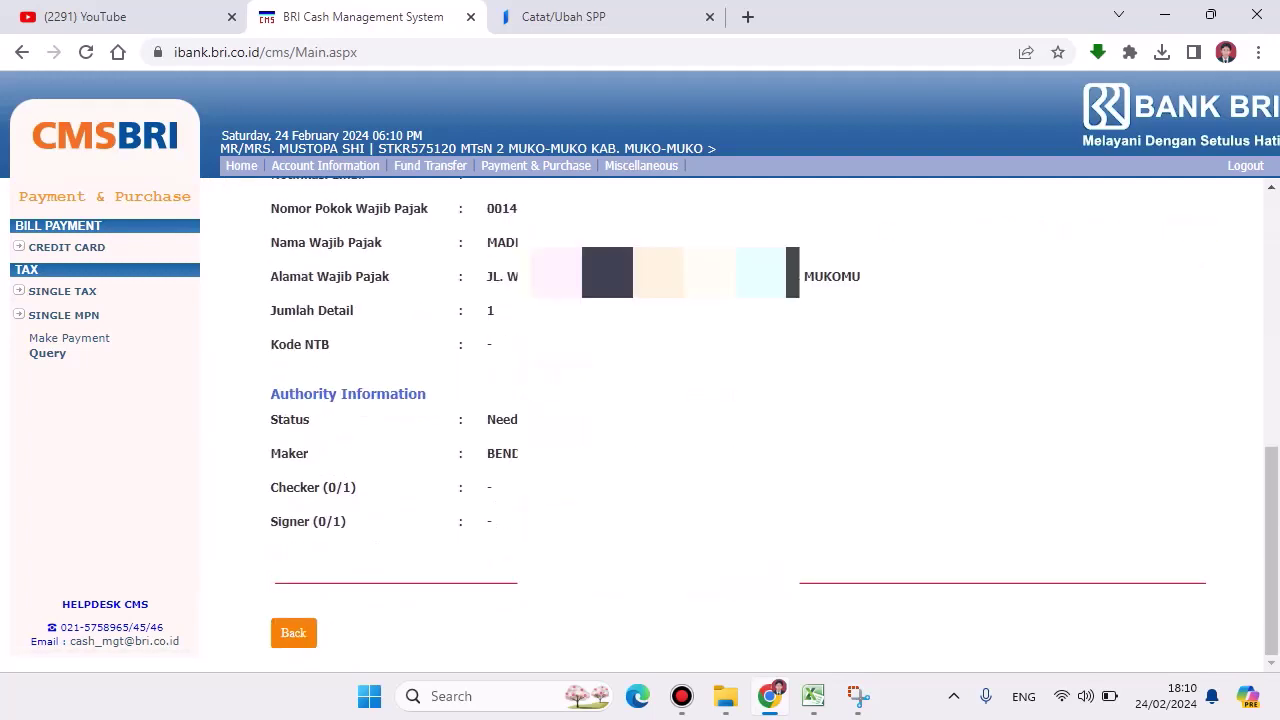
scroll(1107, 288, "up", 8)
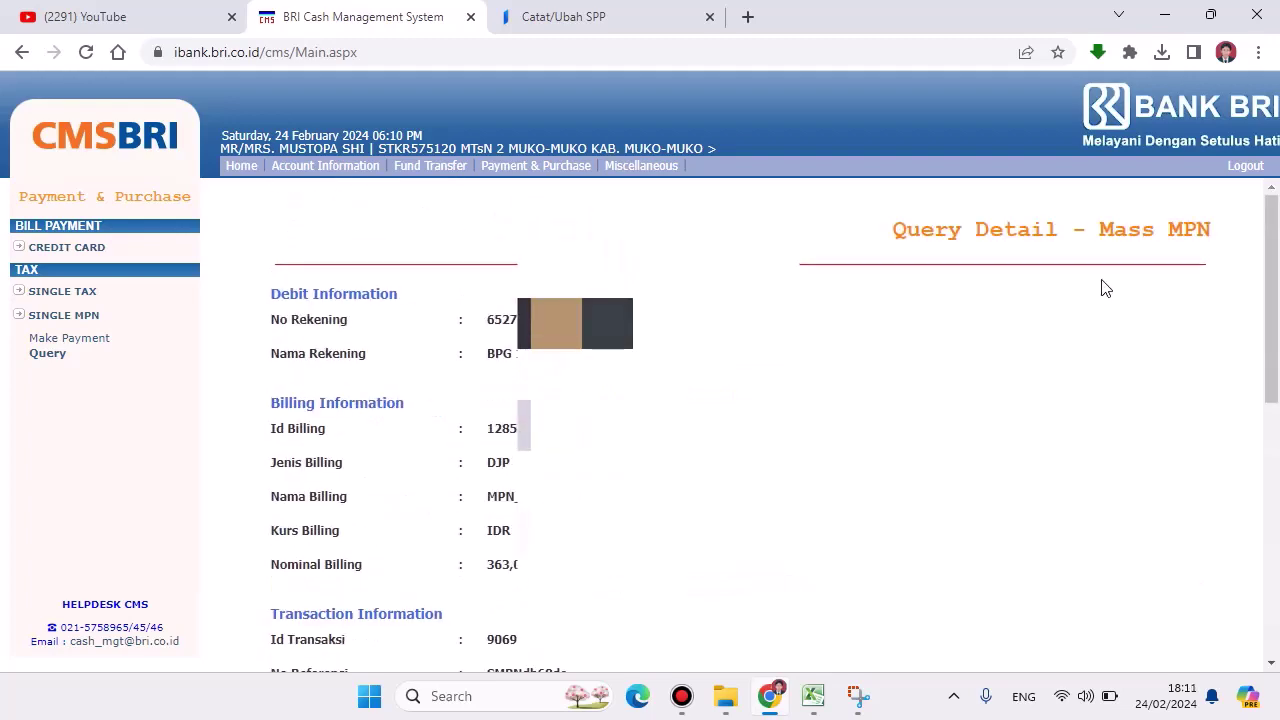
Step: Log out and fill in the corporate ID and user ID from the suggestions
left_click(1240, 167)
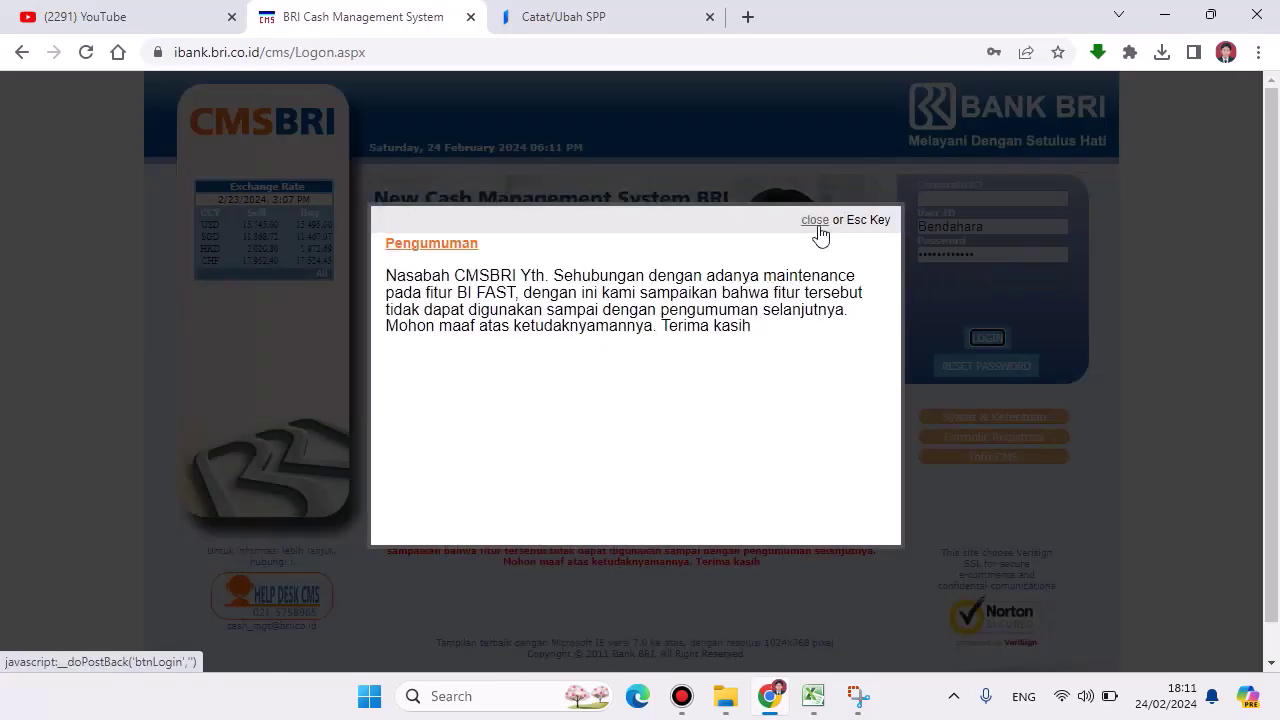
left_click(816, 221)
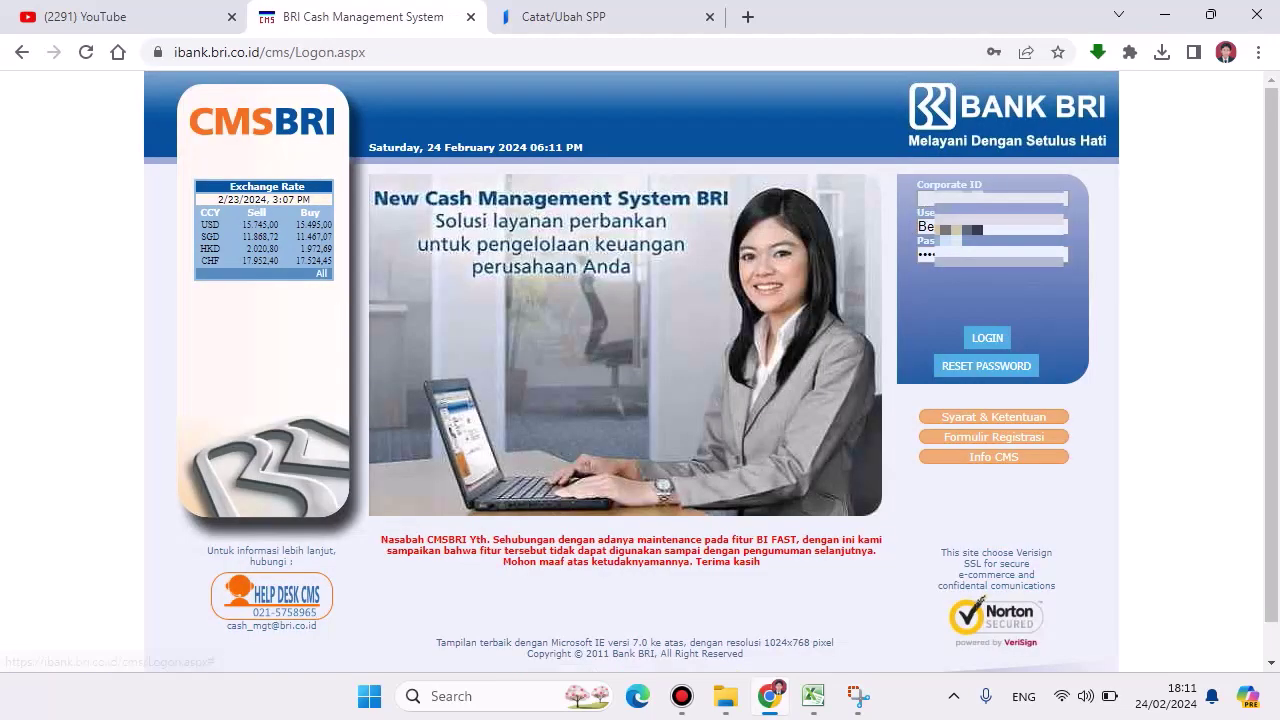
type("ke")
key("Return")
key("Tab")
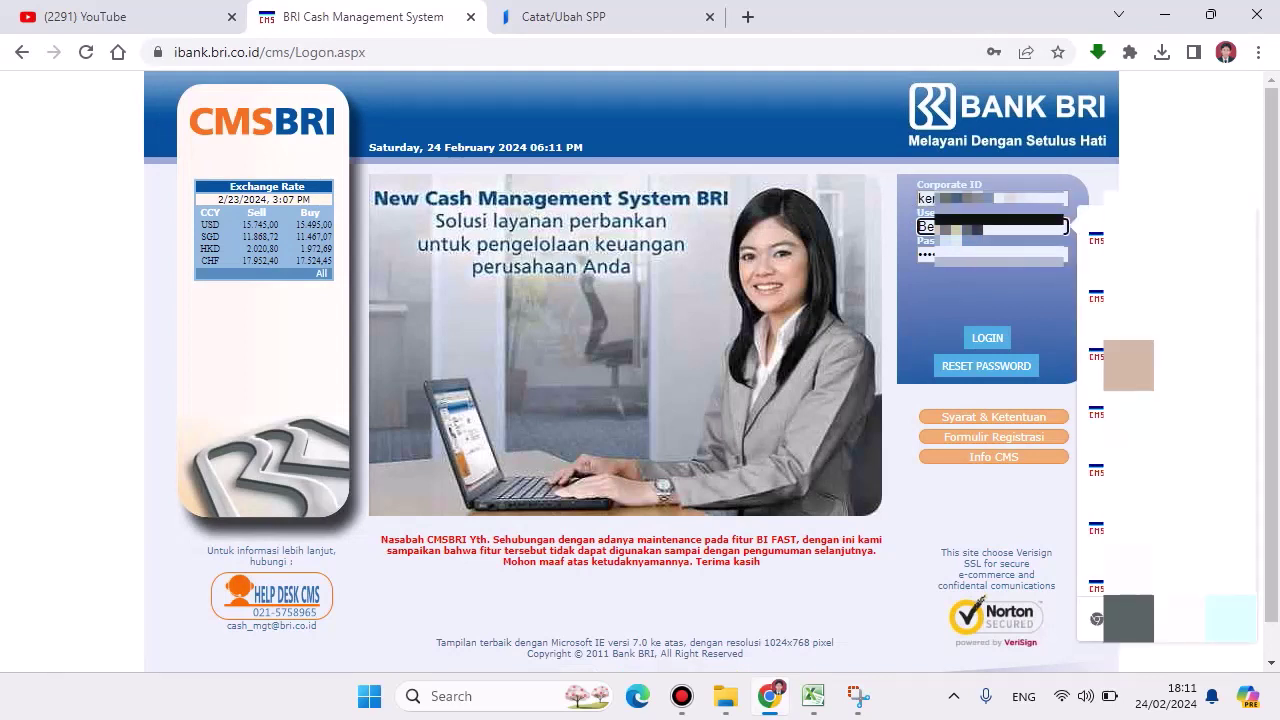
type("Kp")
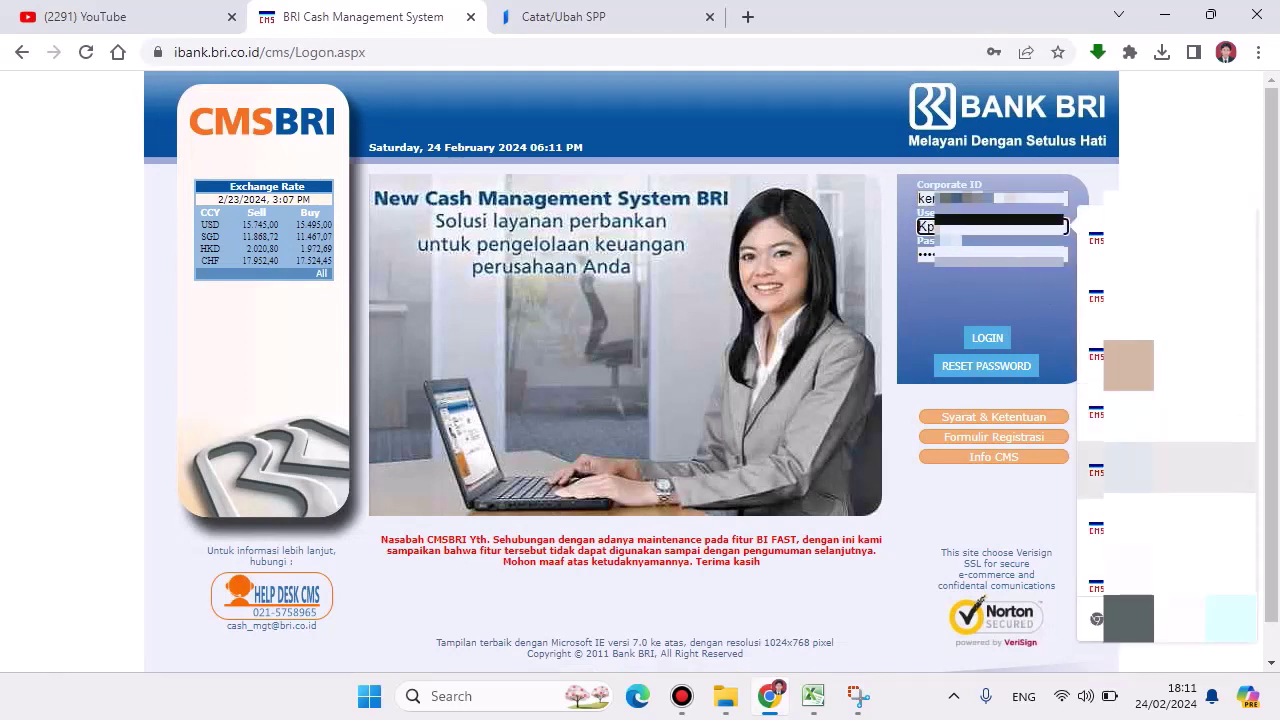
left_click(1131, 468)
Step: Log in, dismiss Chrome's password warning, and go to Payment & Purchase
left_click(980, 340)
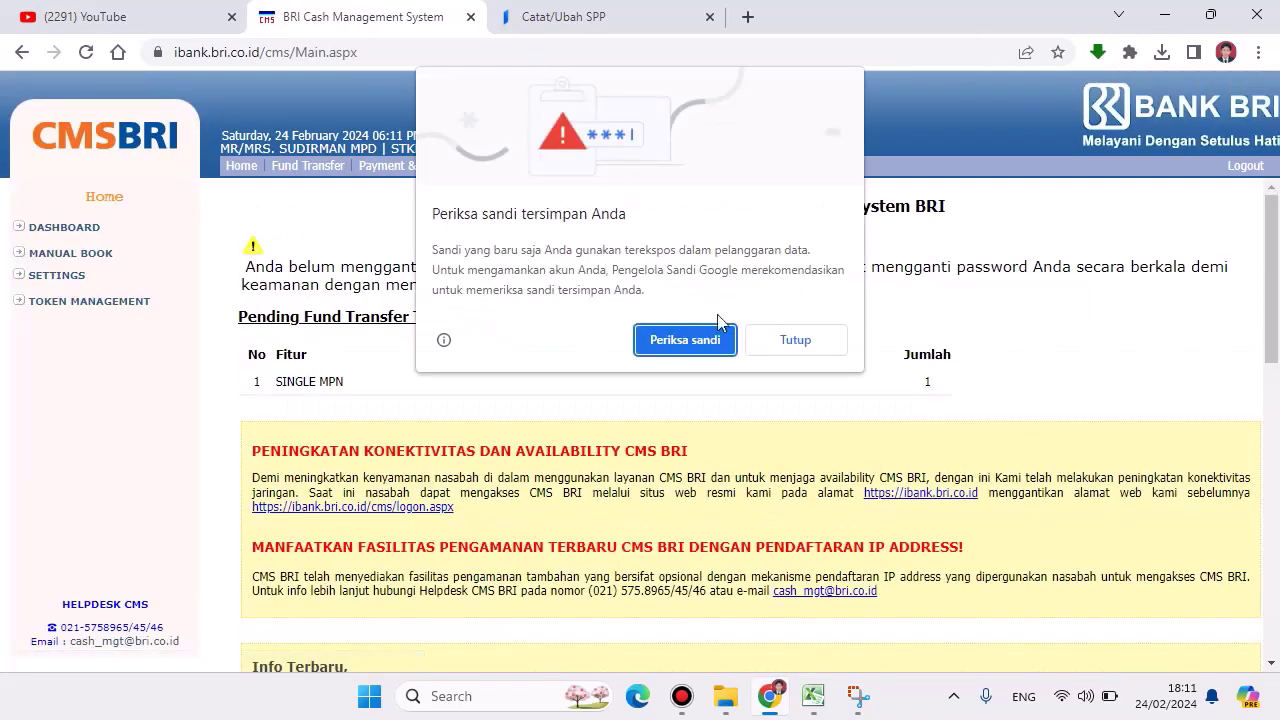
left_click(786, 347)
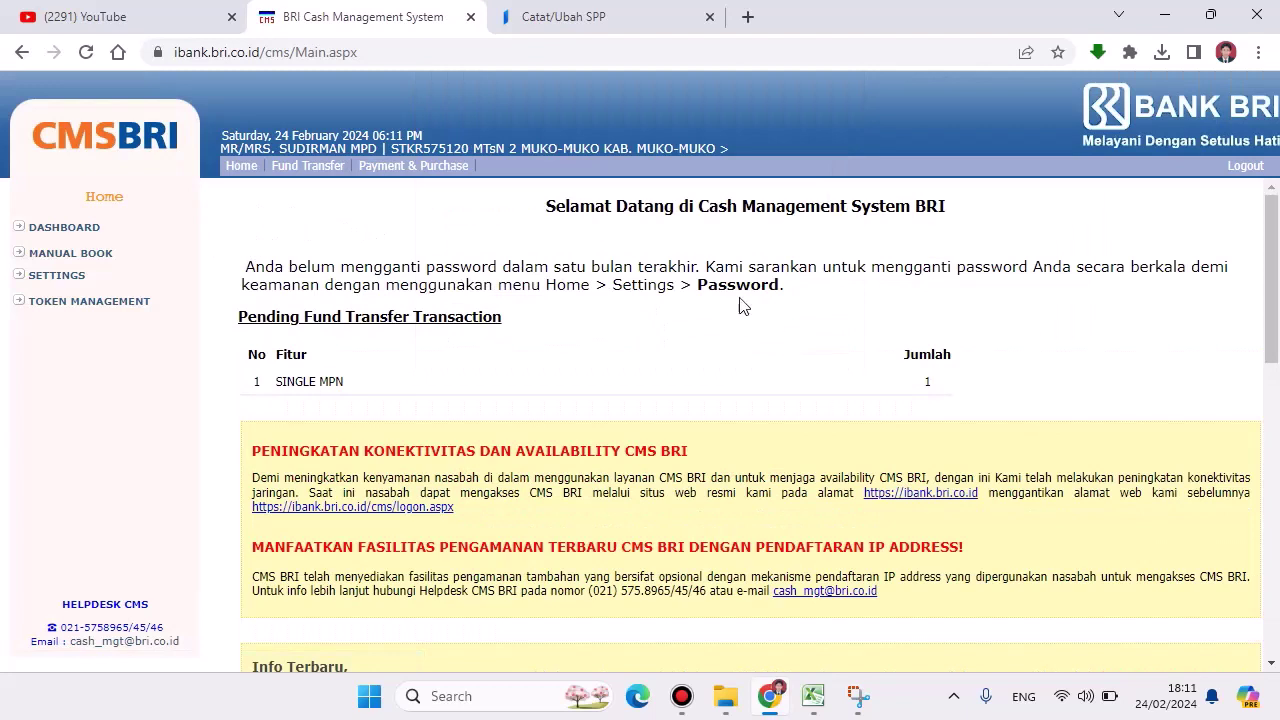
left_click(400, 172)
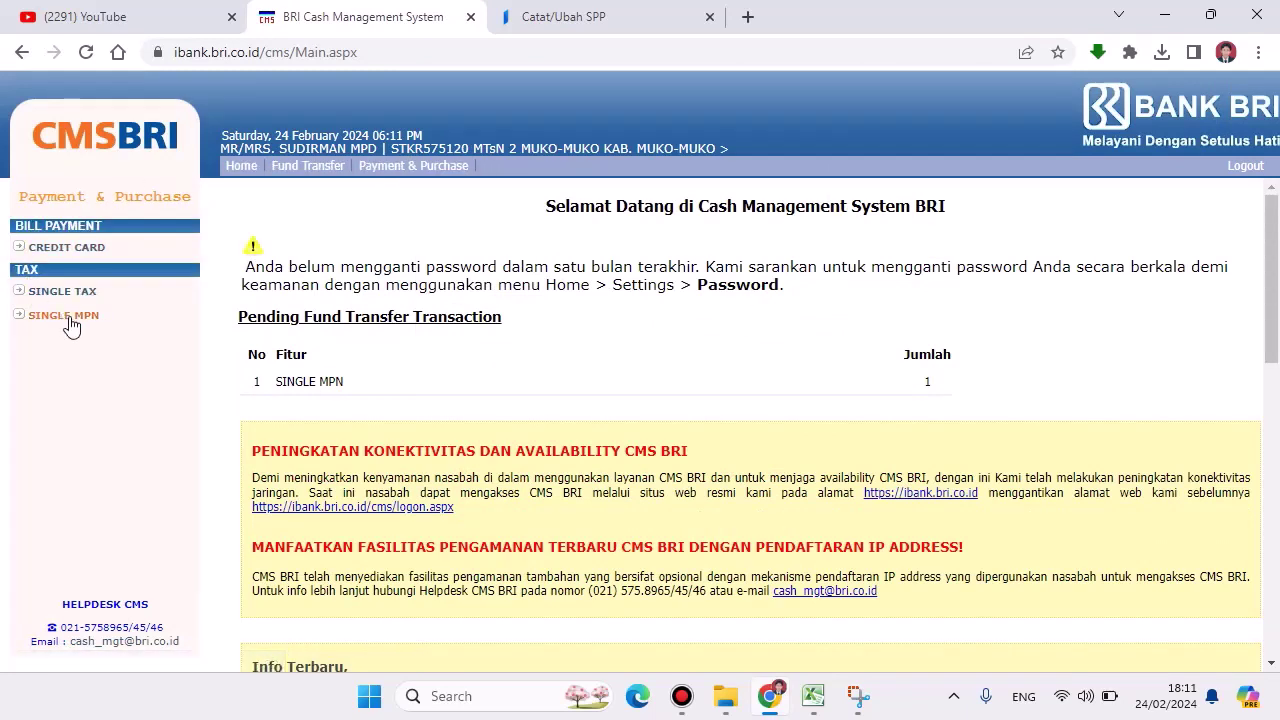
Step: Open the Single MPN verification list and select transaction 90691
left_click(68, 318)
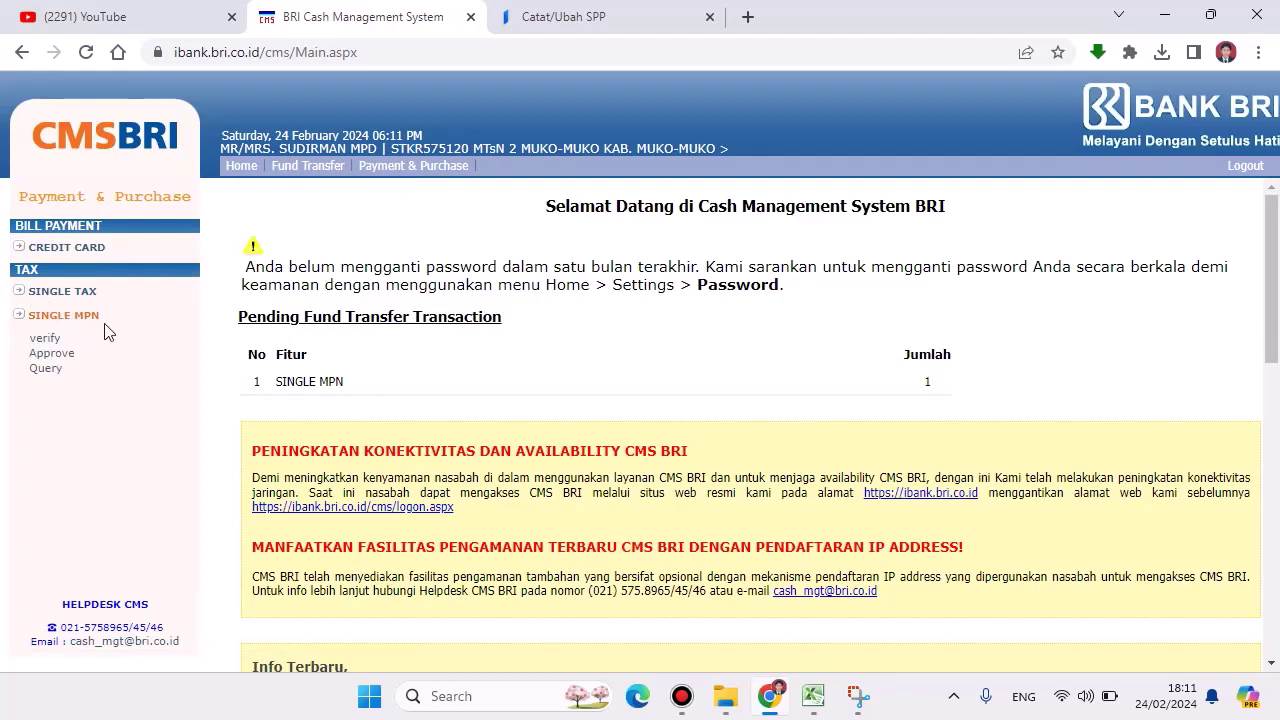
left_click(58, 343)
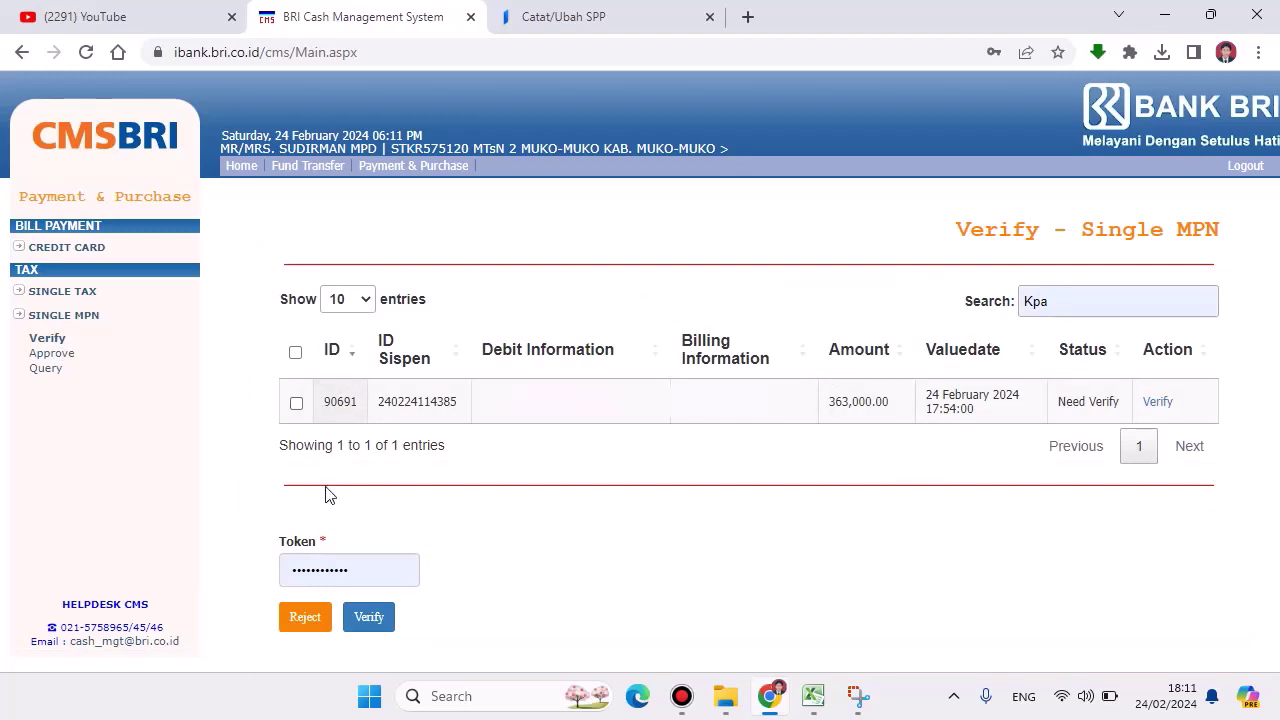
left_click(375, 569)
left_click_drag(358, 556, 273, 555)
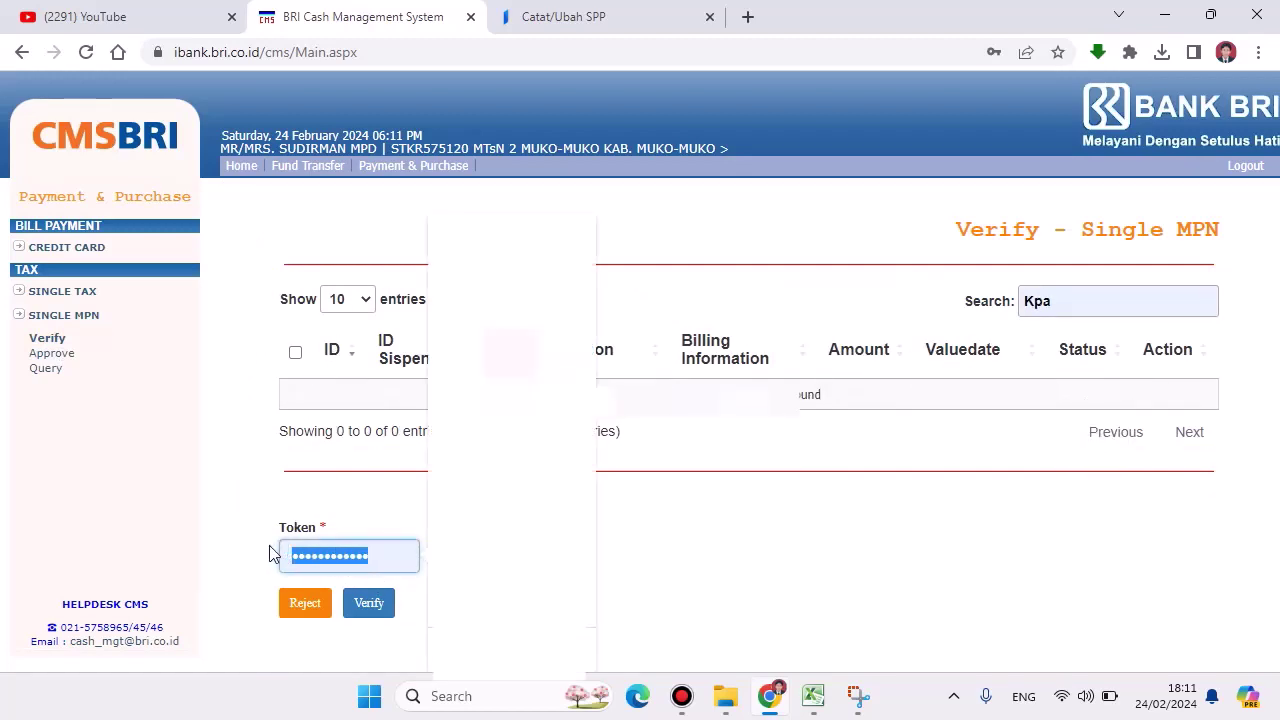
type("••")
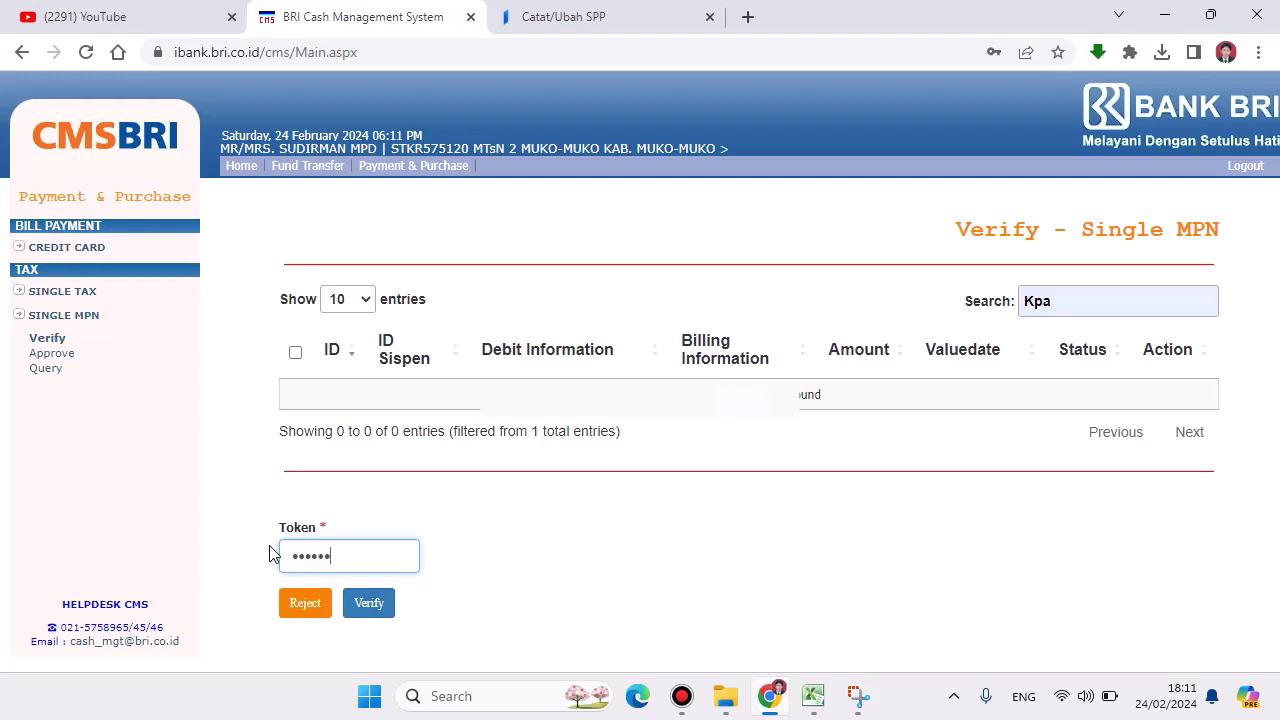
type("111")
key("Return")
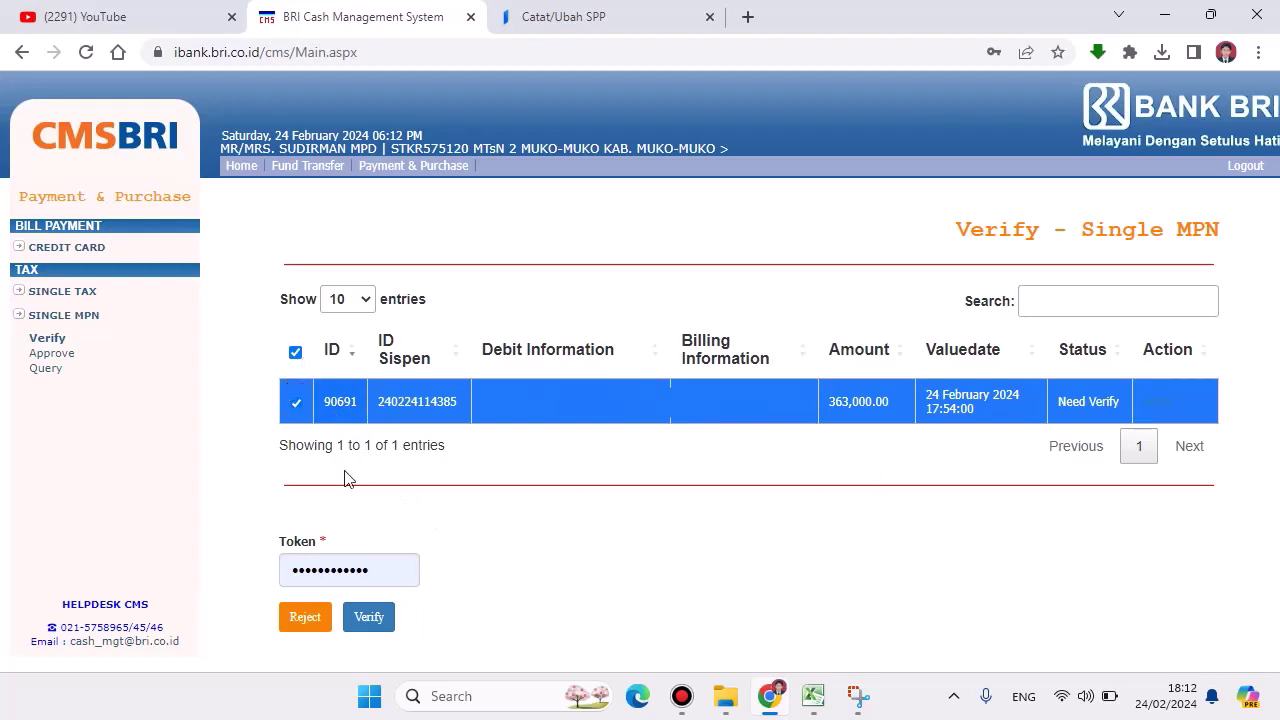
Step: Verify transaction 90691 with the token and dismiss the success message
left_click_drag(391, 569, 244, 564)
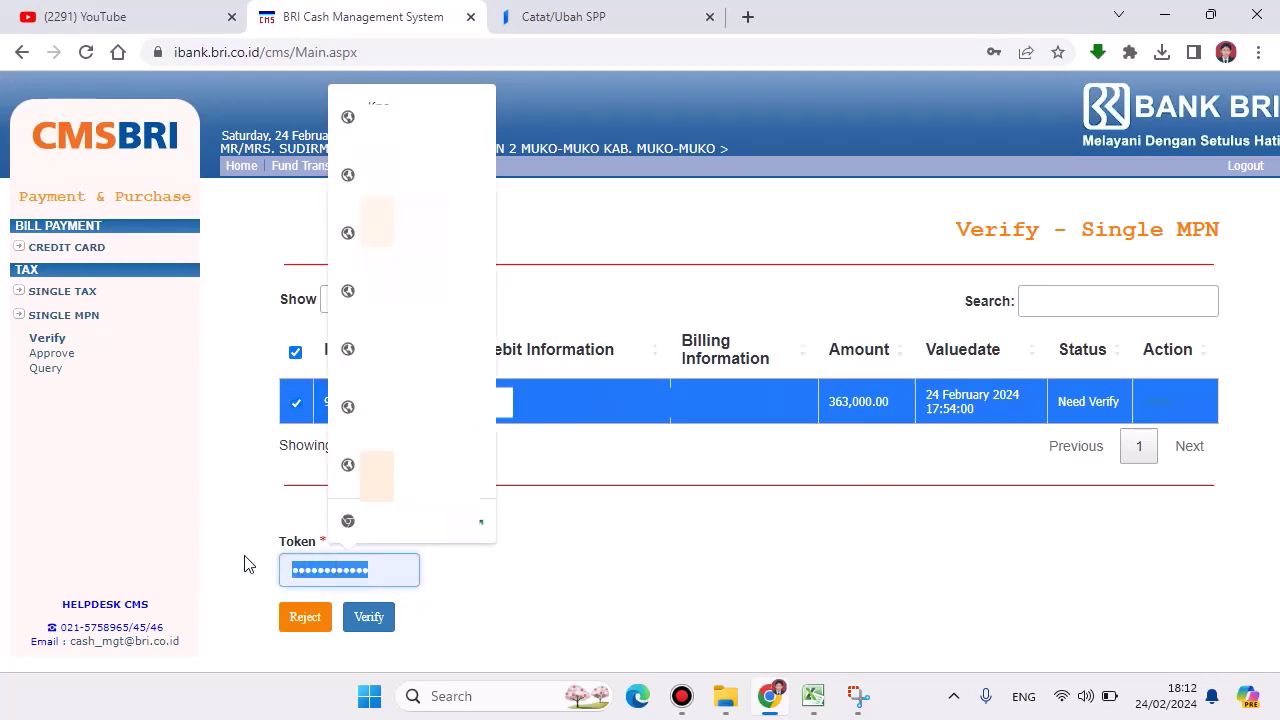
type("1234")
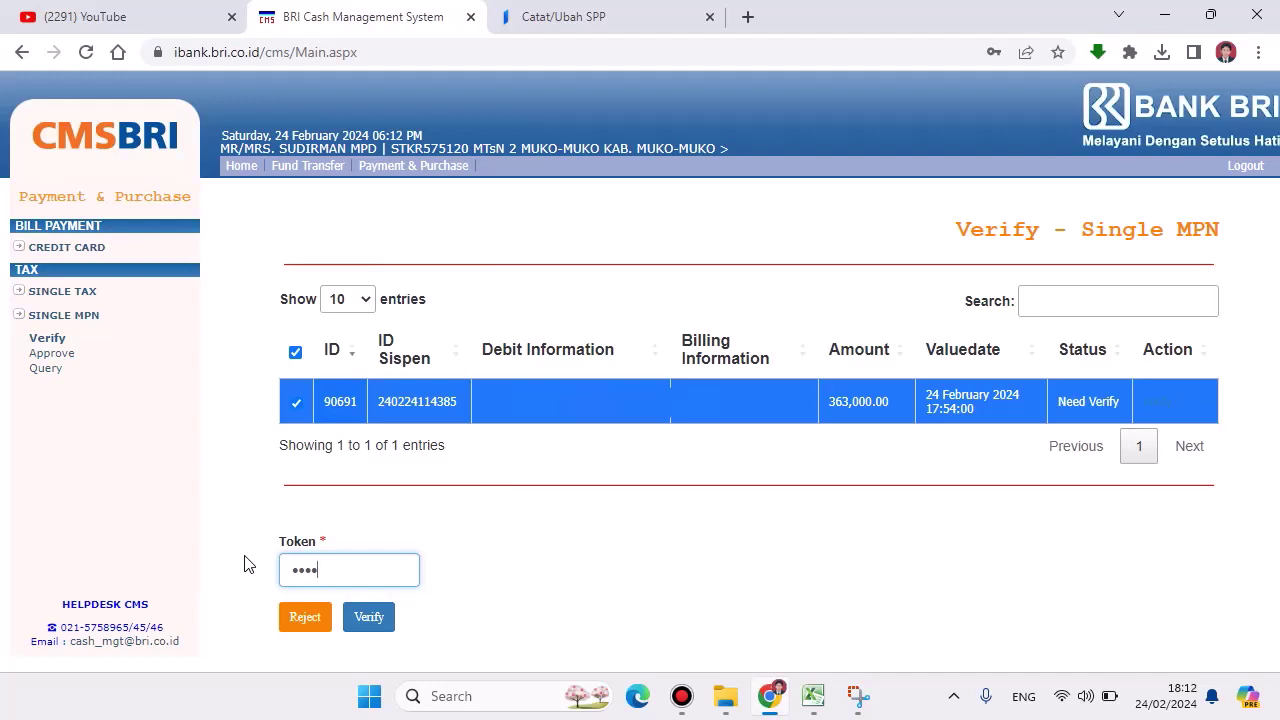
type("567890")
left_click(368, 618)
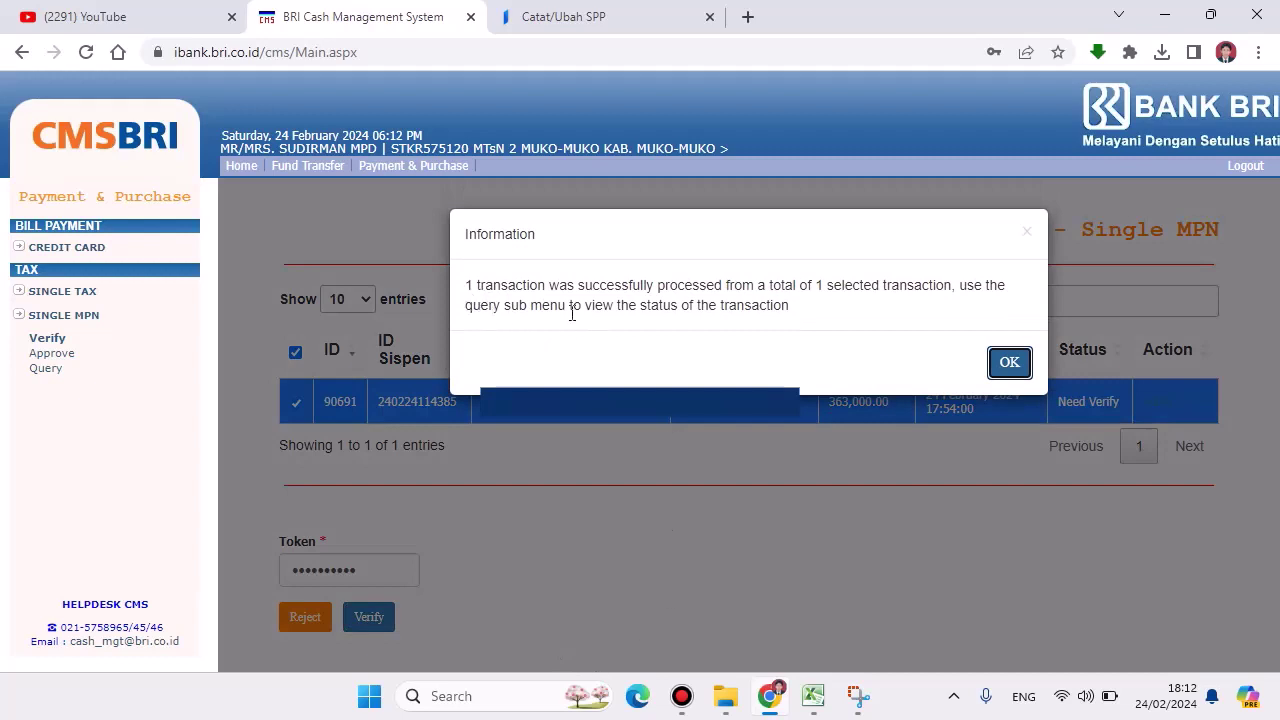
left_click(1009, 364)
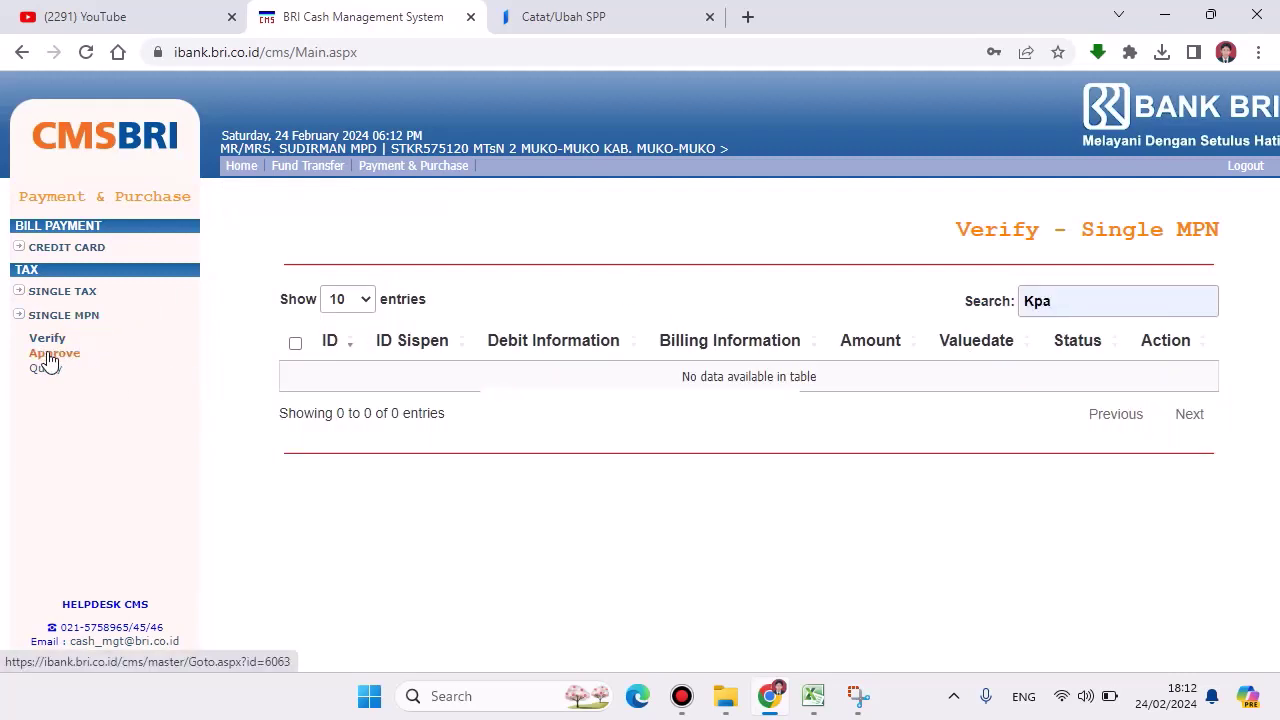
Step: Open the Single MPN approval list, clear the Kpa search filter, and select all pending transactions
left_click(50, 360)
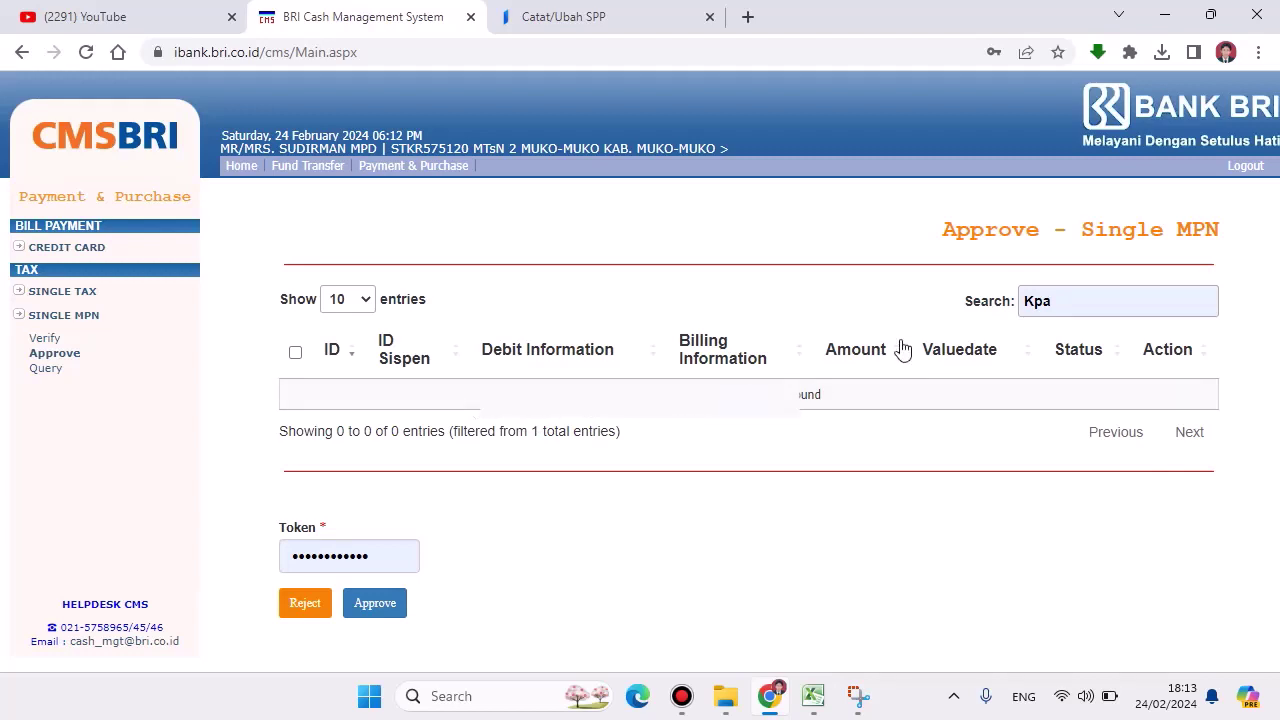
left_click(1073, 303)
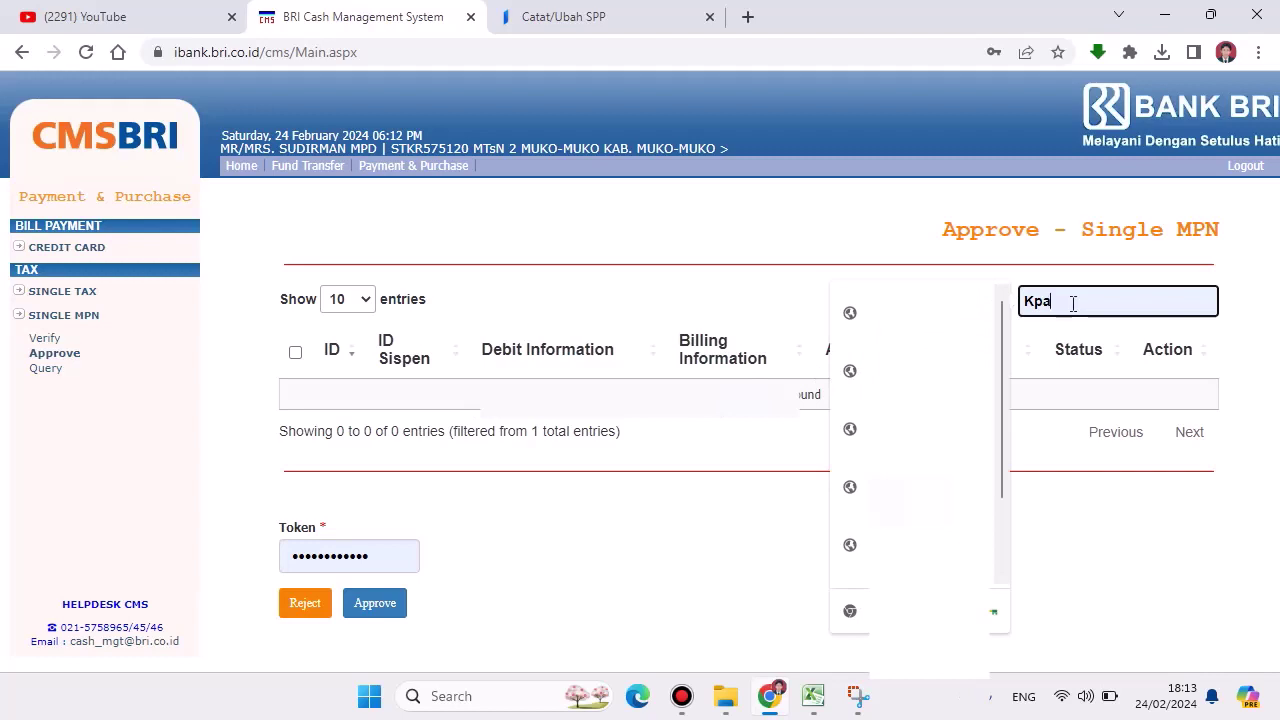
key("BackSpace")
key("BackSpace")
key("BackSpace")
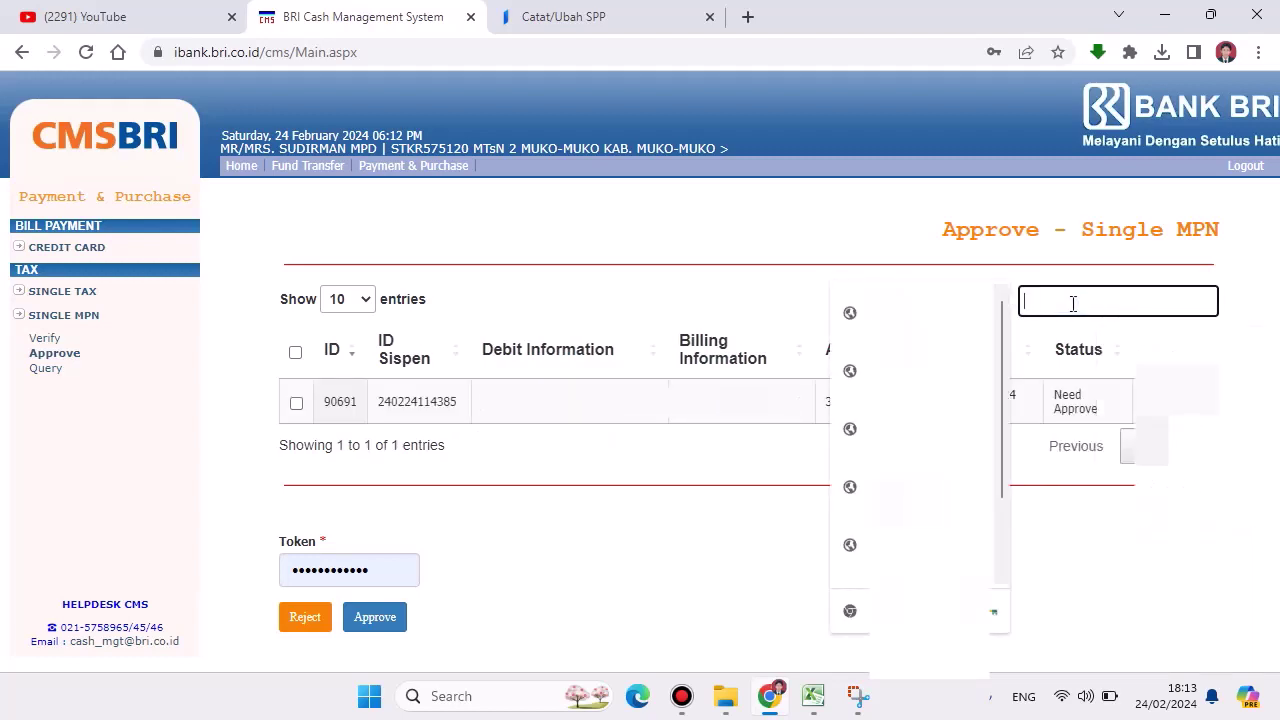
left_click(1122, 544)
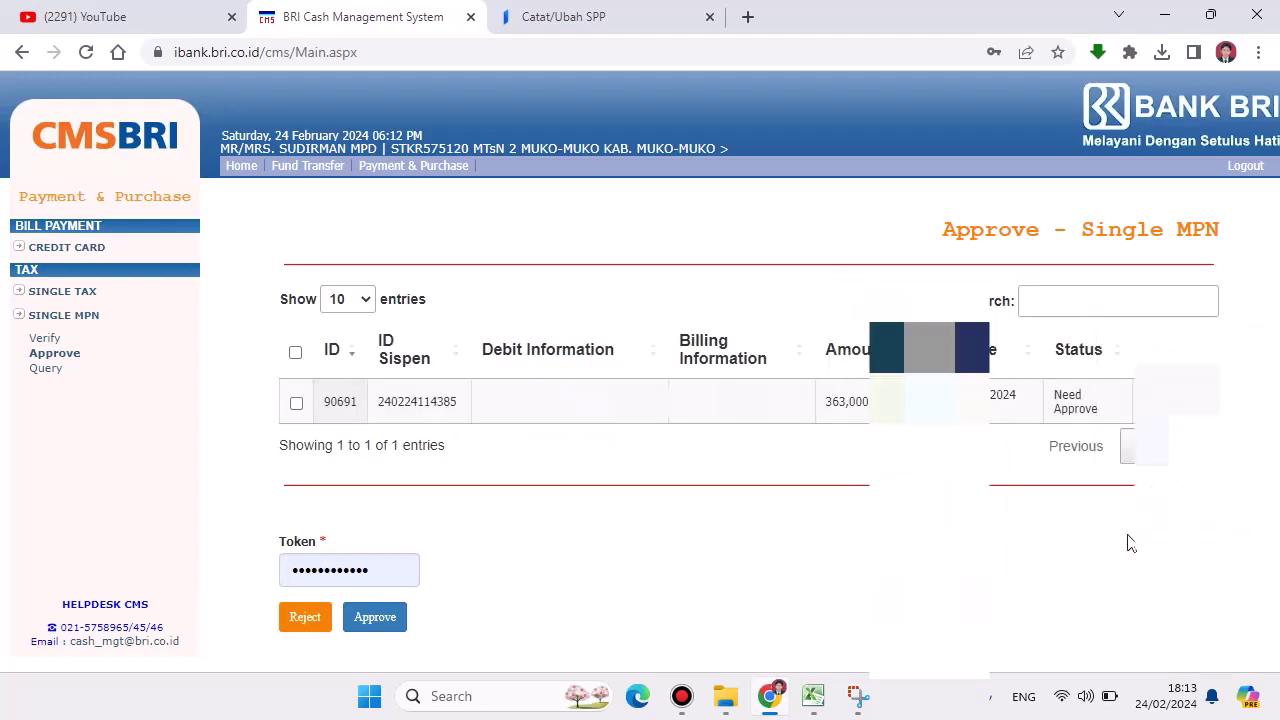
left_click(295, 354)
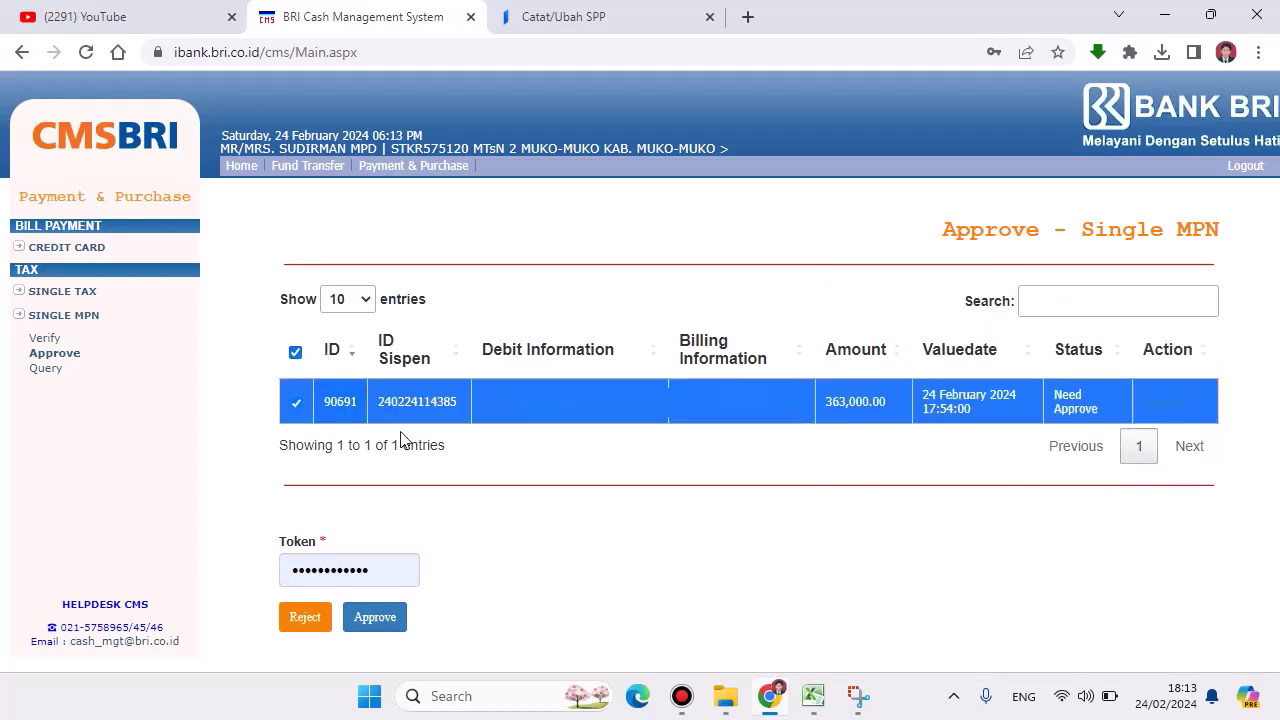
left_click(74, 356)
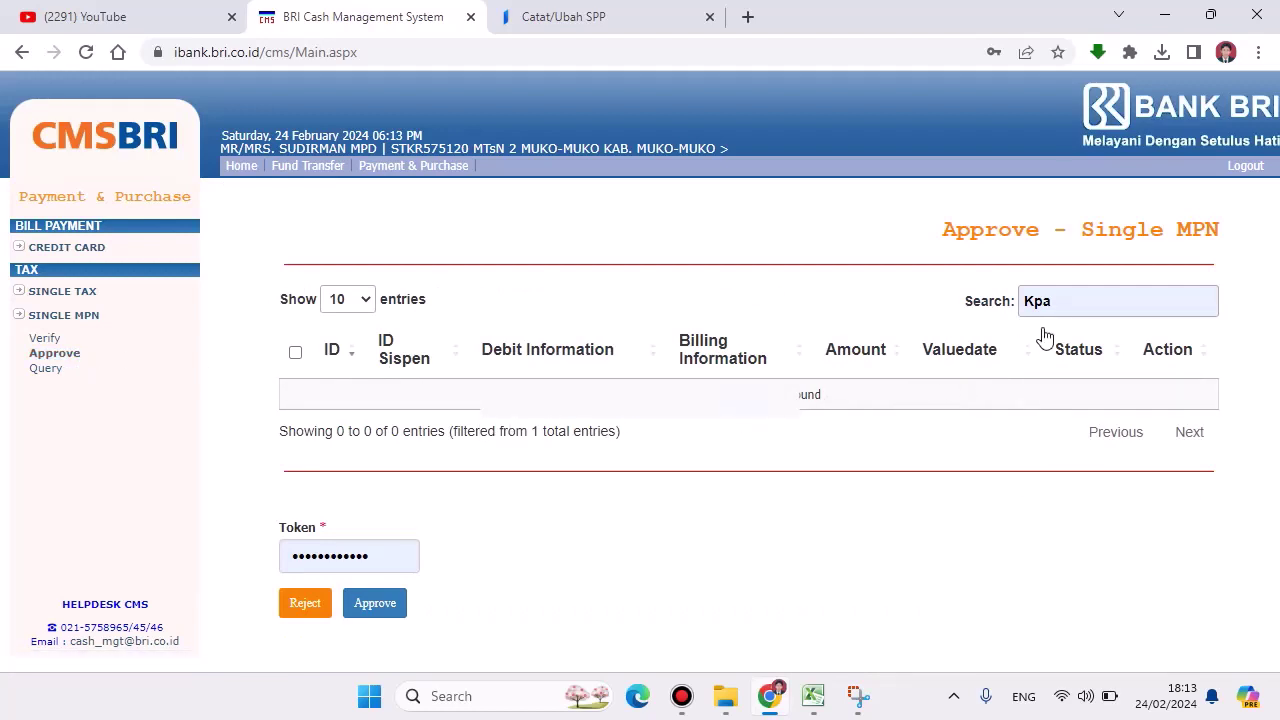
left_click(1082, 299)
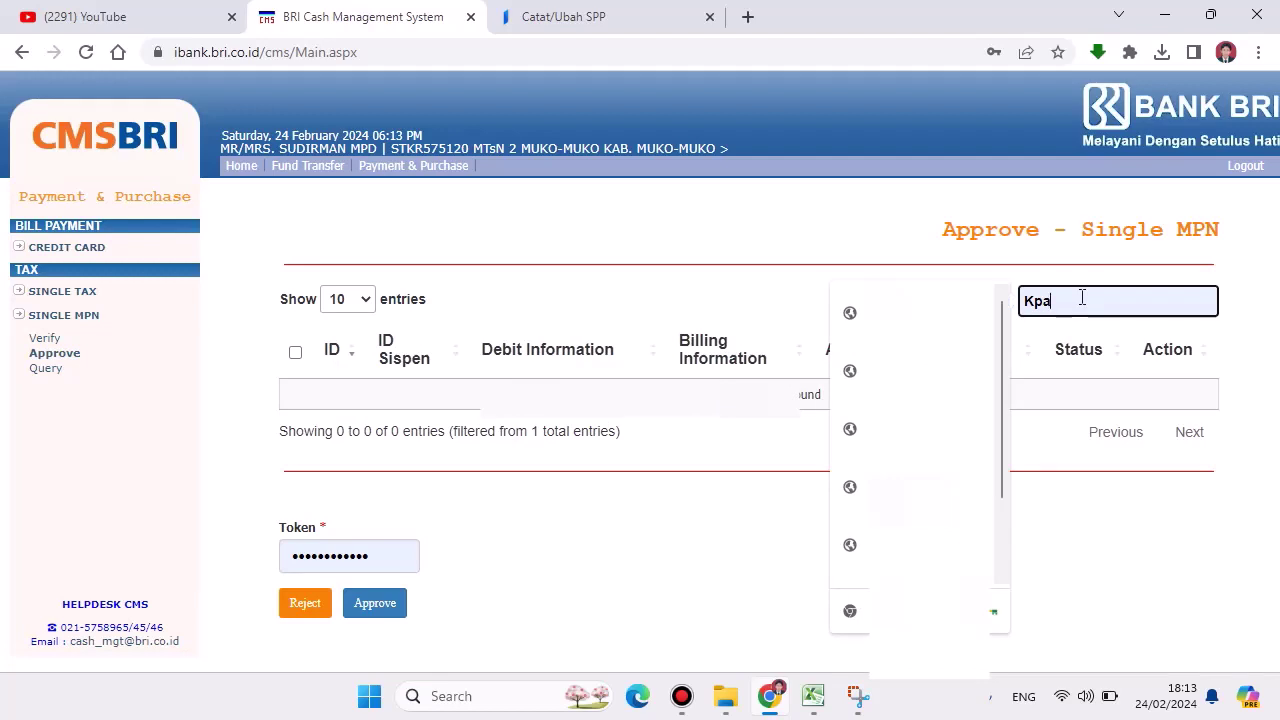
key("BackSpace")
key("BackSpace")
key("BackSpace")
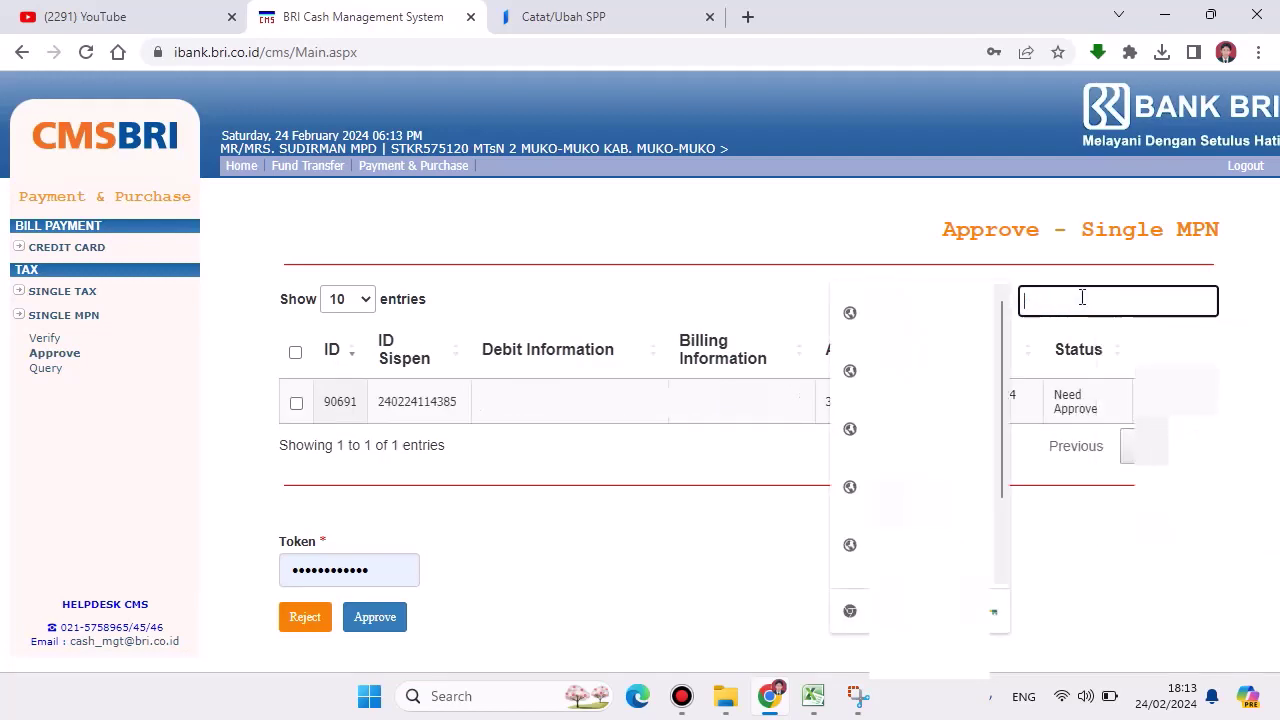
left_click(1130, 516)
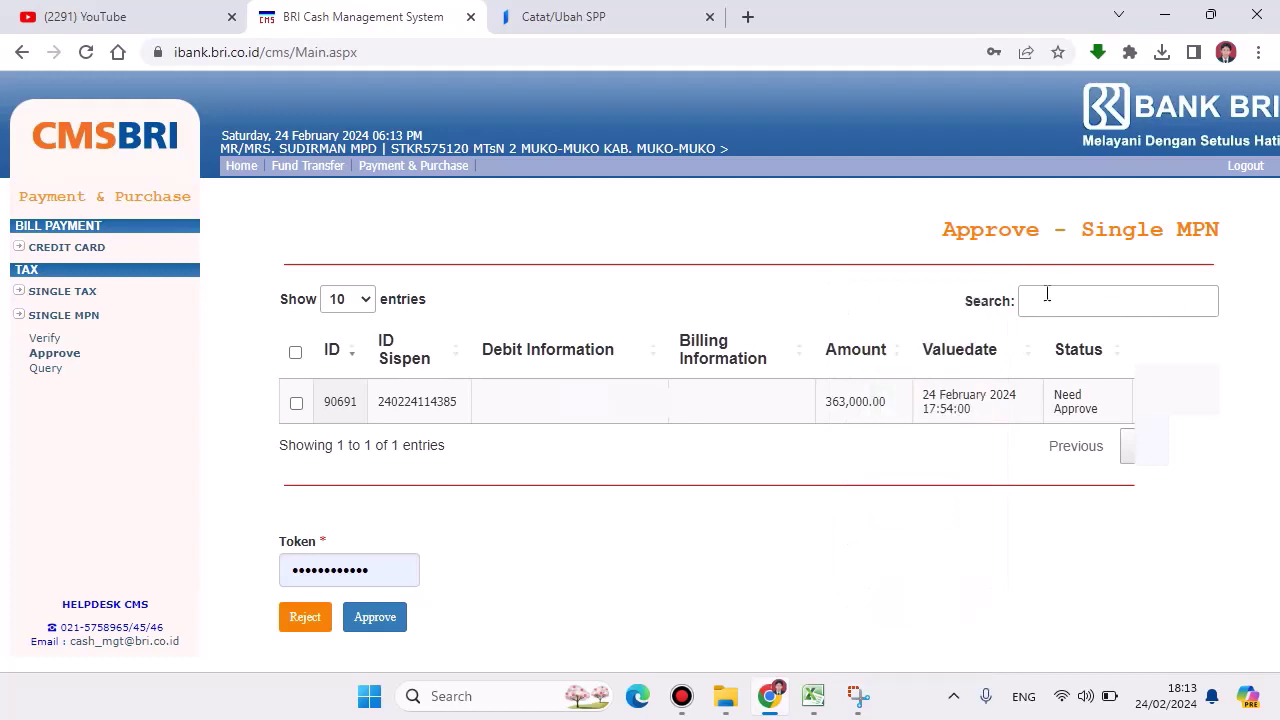
left_click(296, 353)
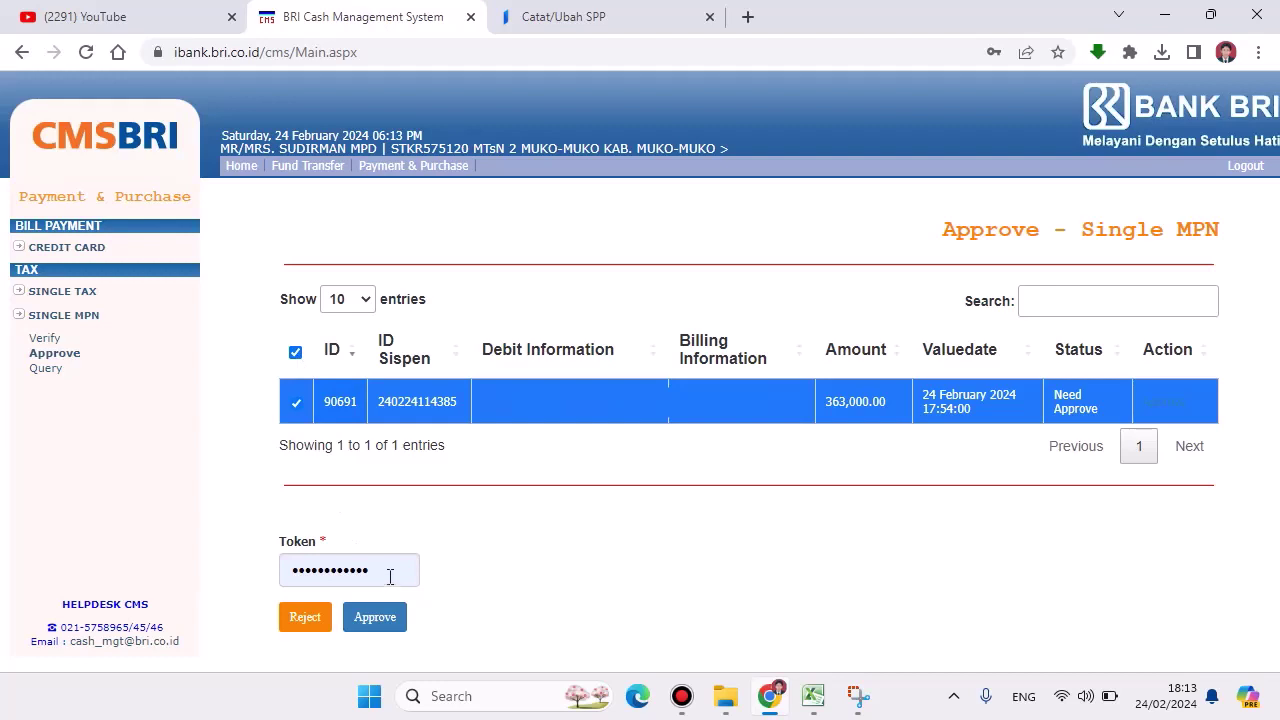
Step: Approve transaction 90691 with the token and dismiss the success message
left_click_drag(389, 580, 268, 573)
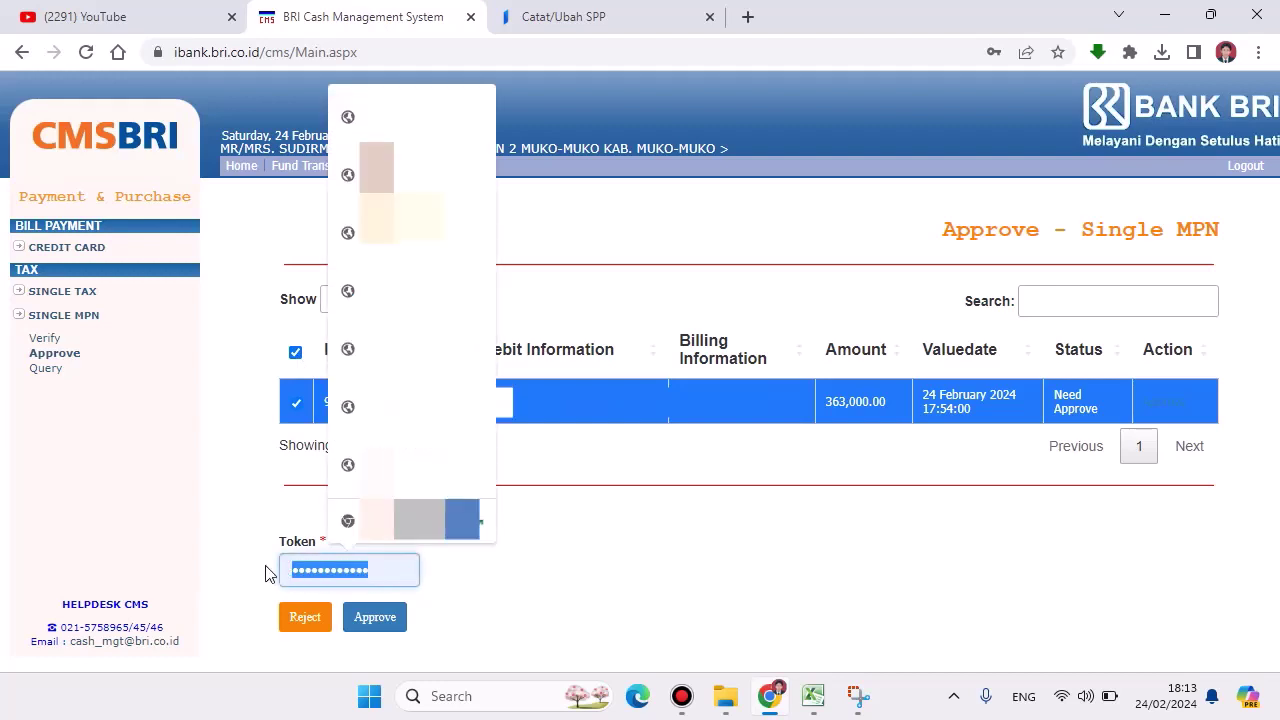
type("****")
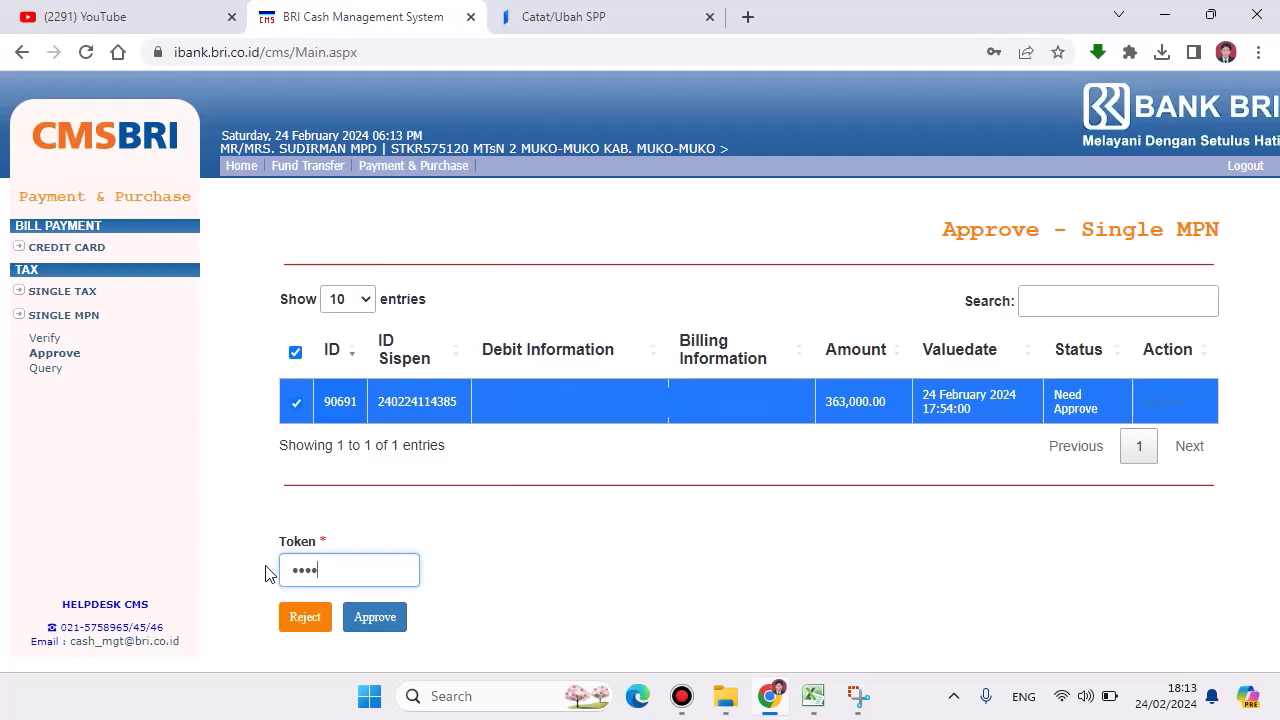
type("******")
left_click(372, 621)
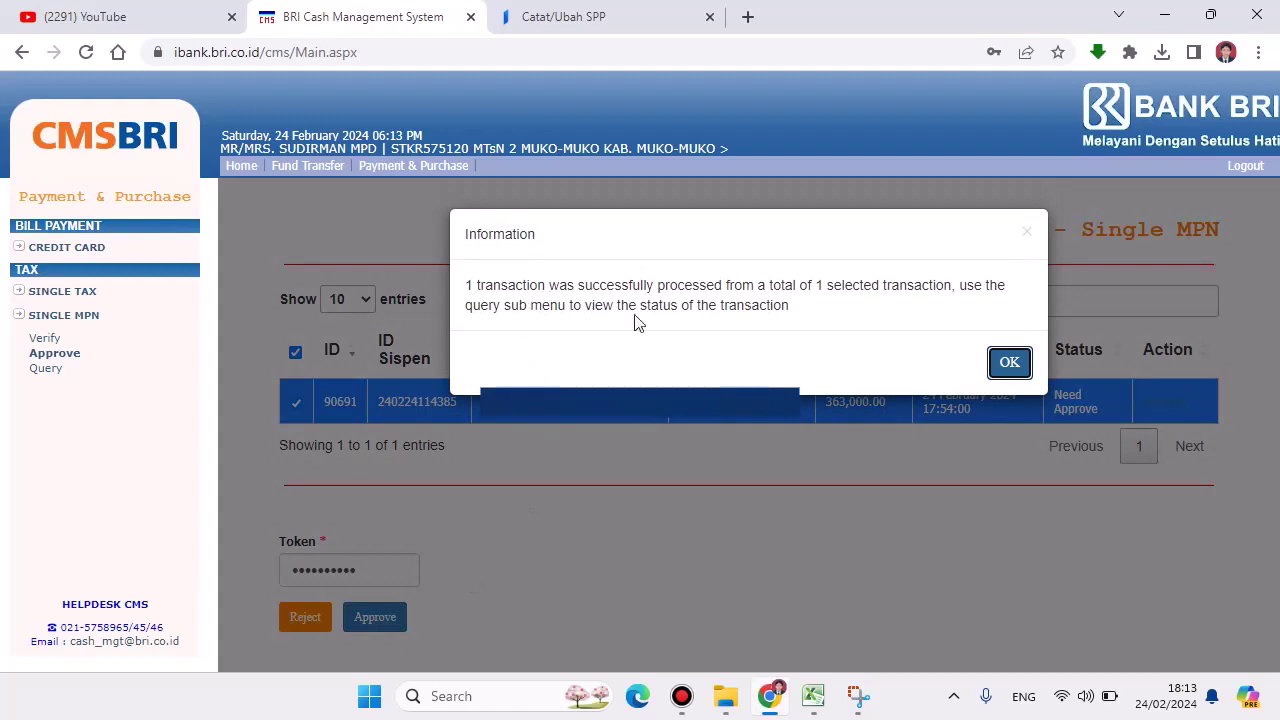
left_click(1007, 364)
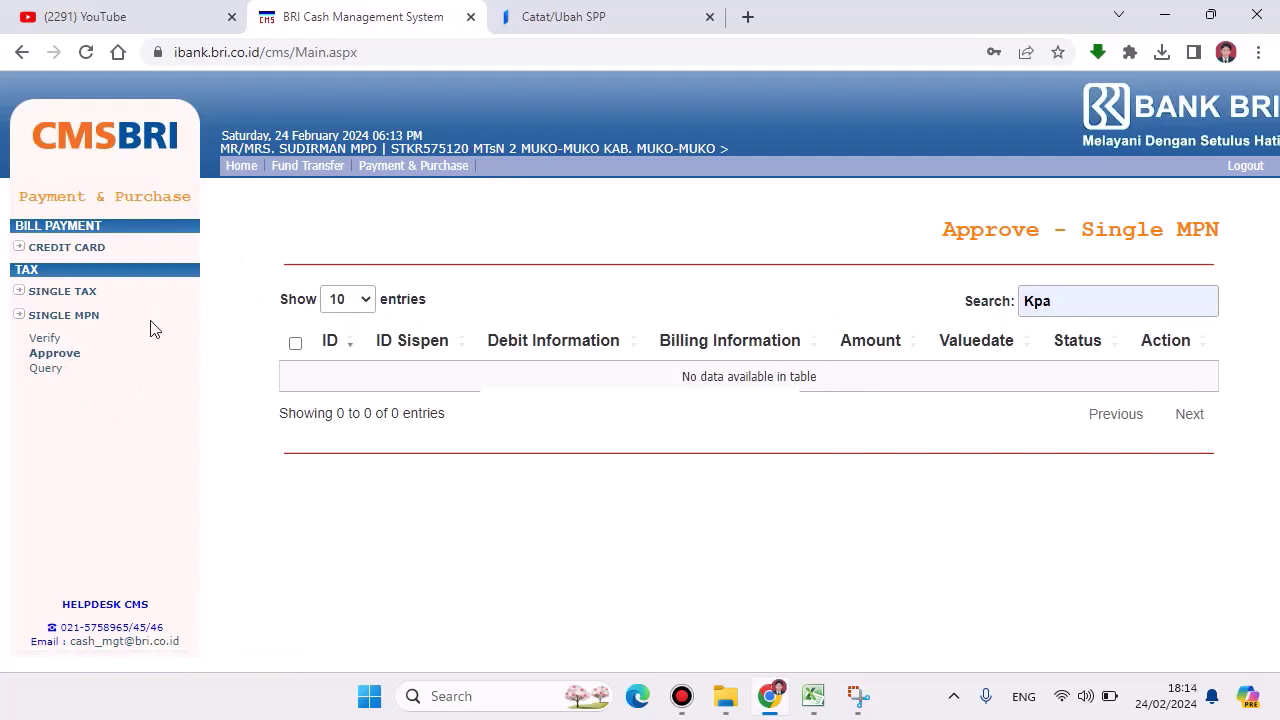
Step: Check the In Process, Approve and Done tabs of the Single MPN query, locating 90691 under Done
left_click(47, 370)
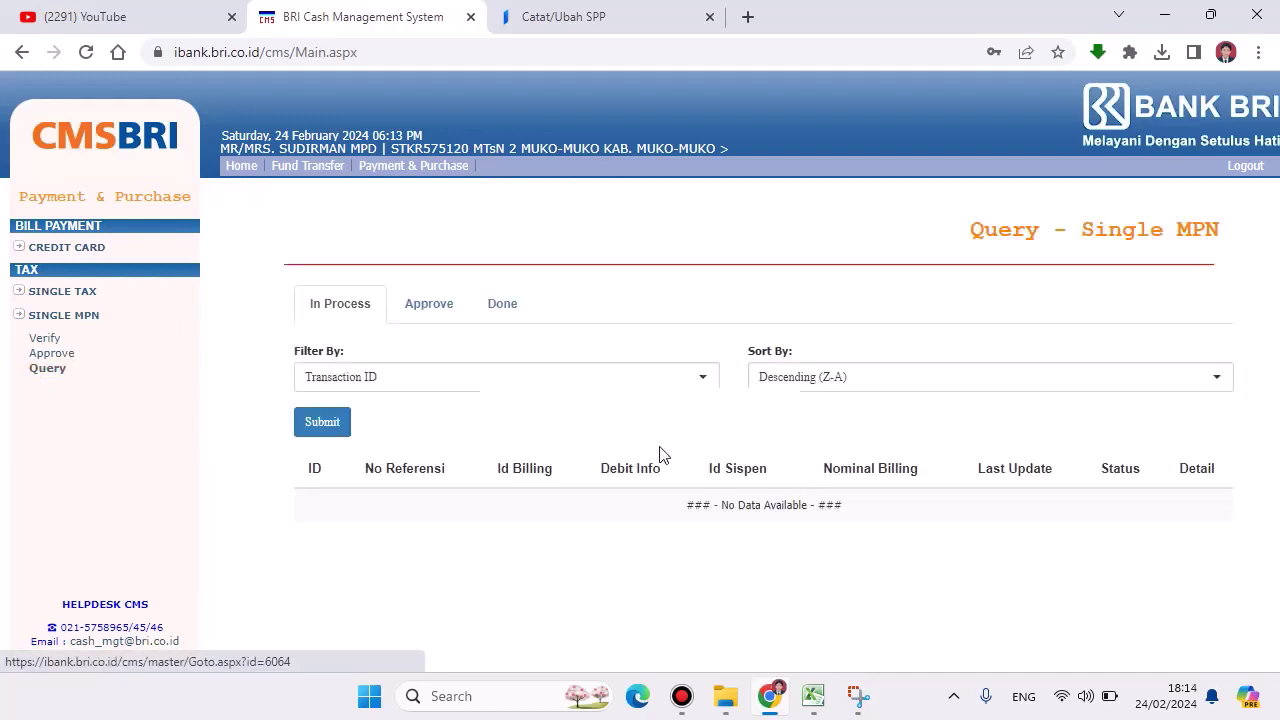
left_click(432, 305)
left_click(506, 315)
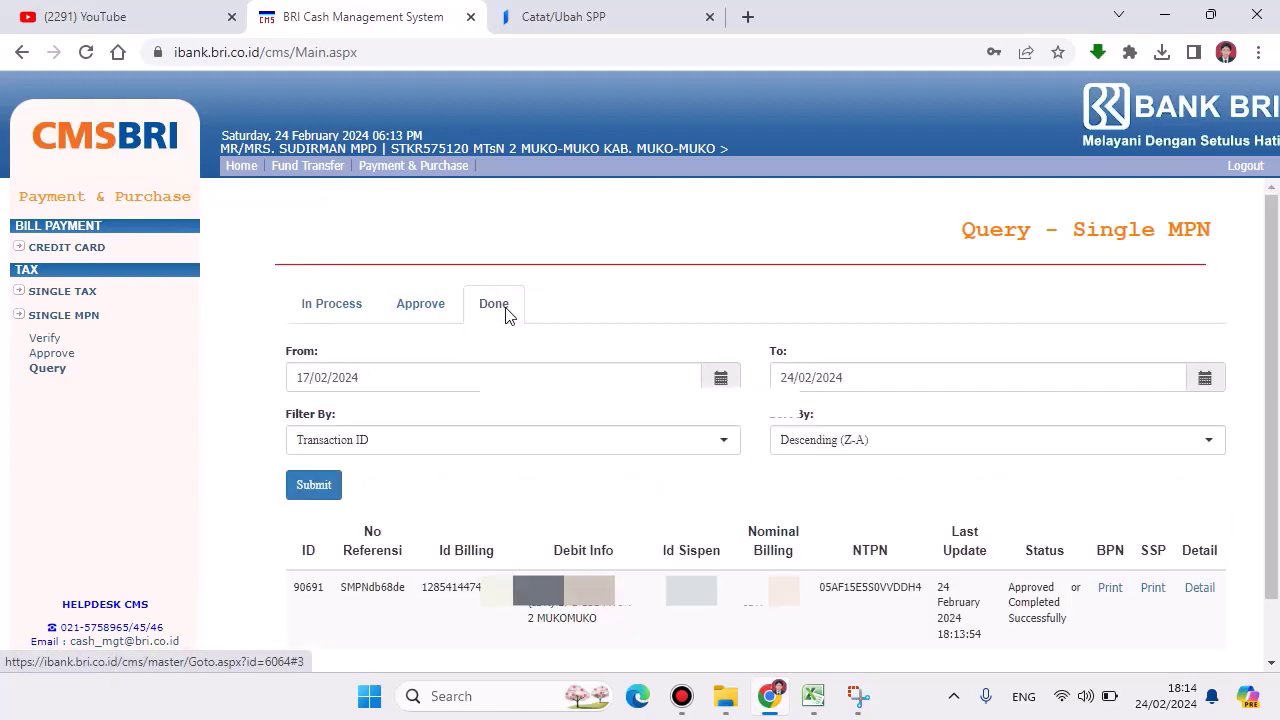
scroll(620, 365, "down", 2)
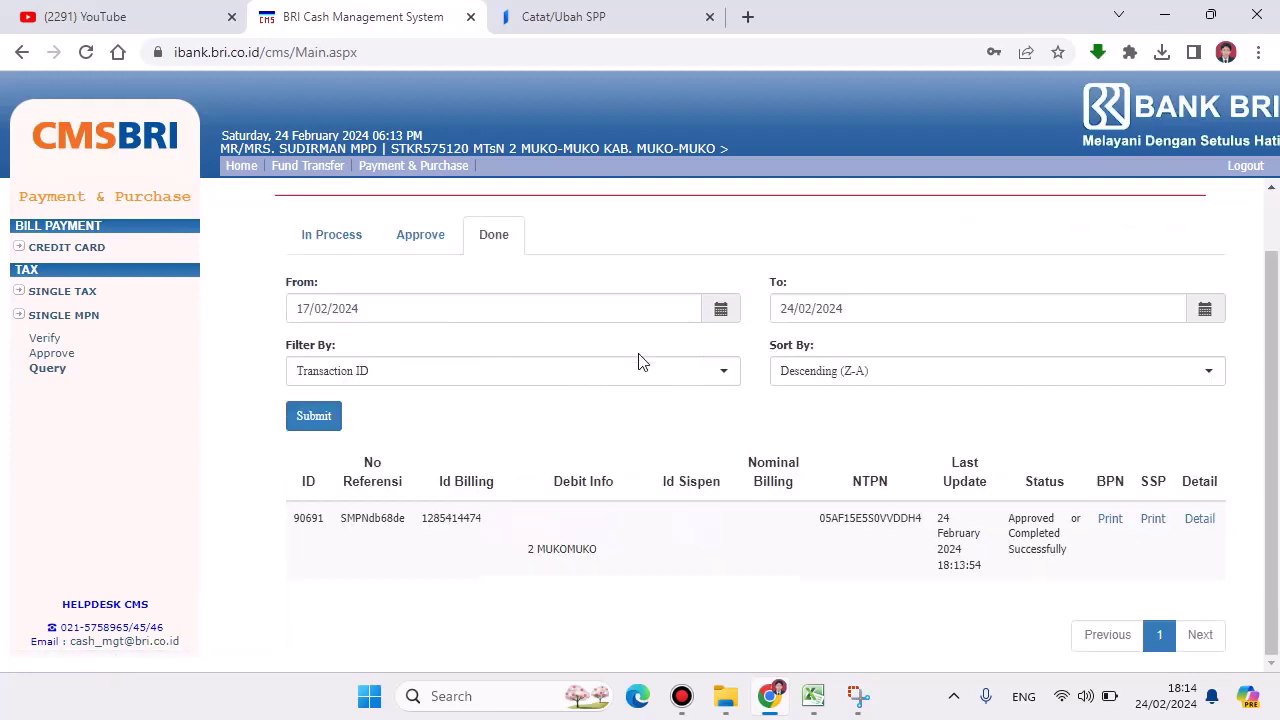
left_click(329, 249)
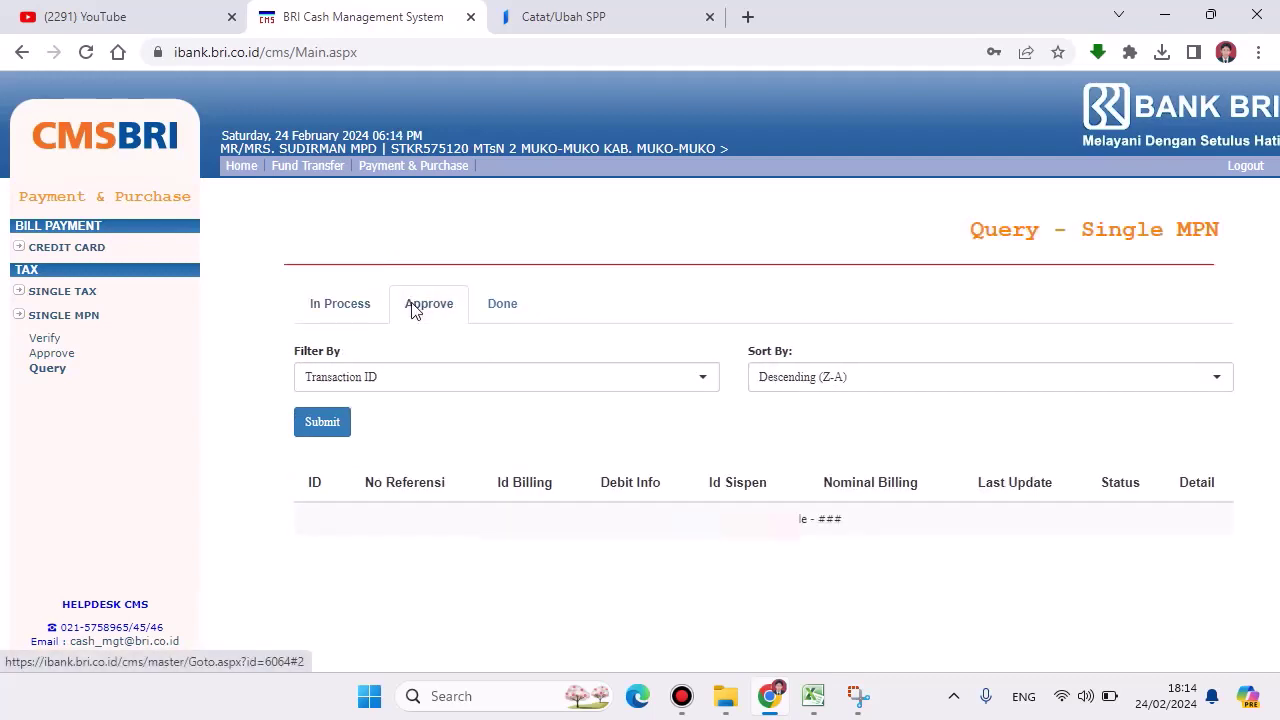
left_click(500, 314)
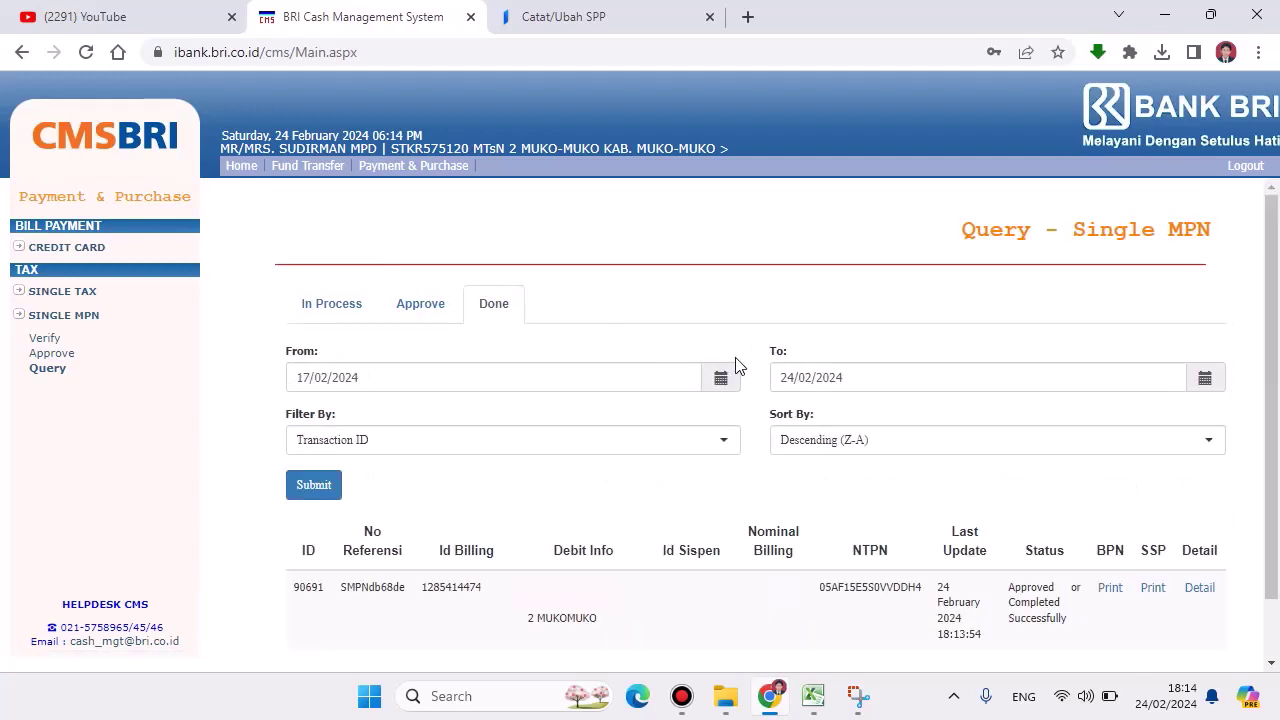
scroll(736, 366, "down", 2)
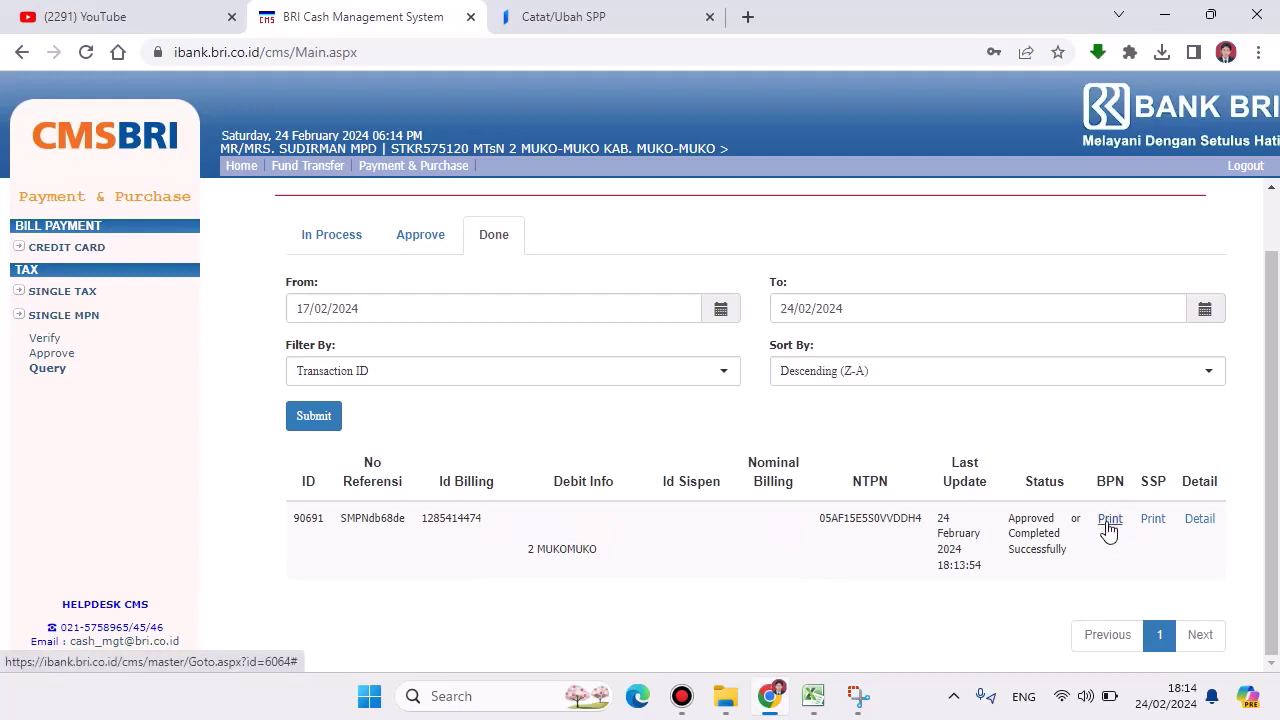
Step: Save the BPN receipt for 90691 as a PDF in Documents and view it in a new tab
left_click(1108, 520)
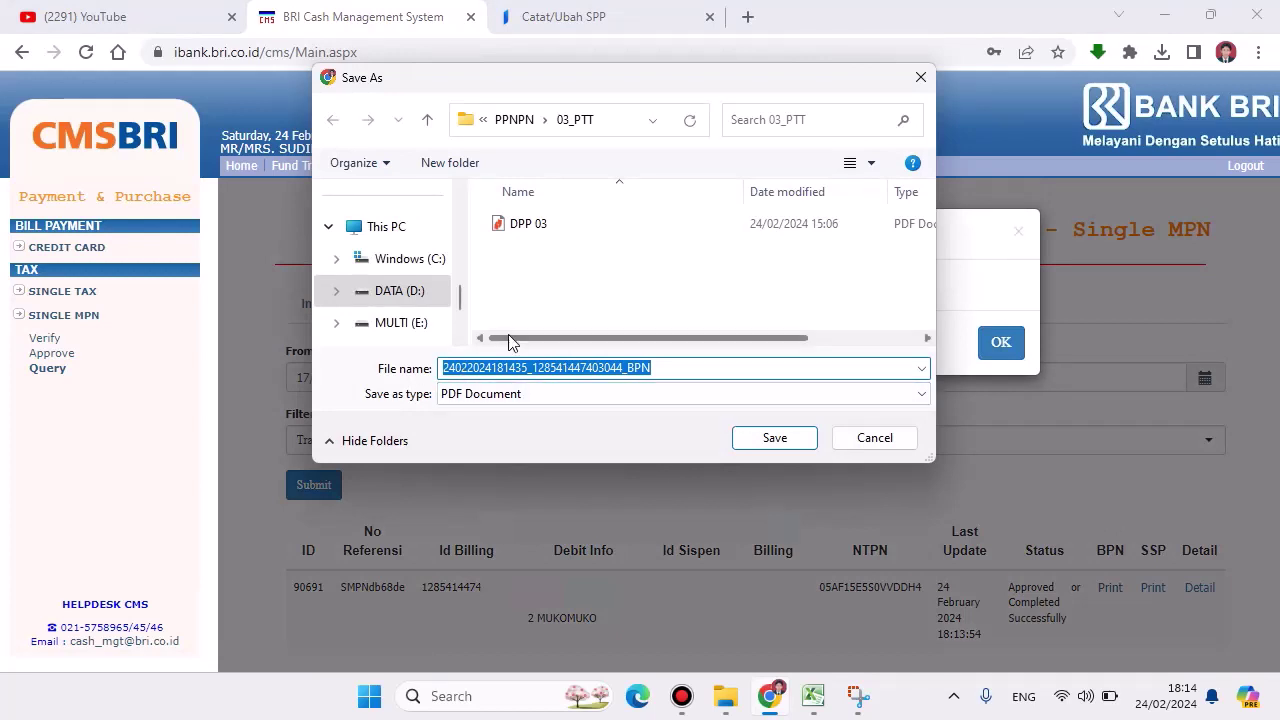
scroll(416, 290, "up", 5)
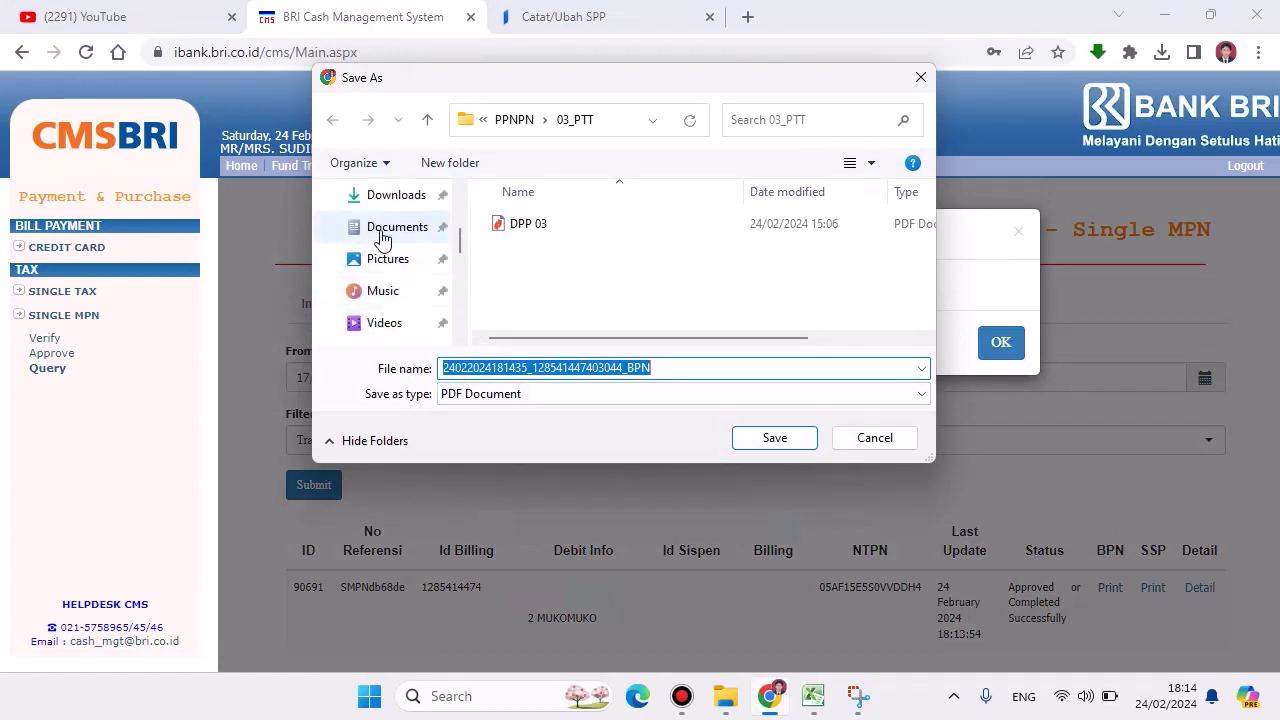
left_click(397, 226)
left_click(771, 437)
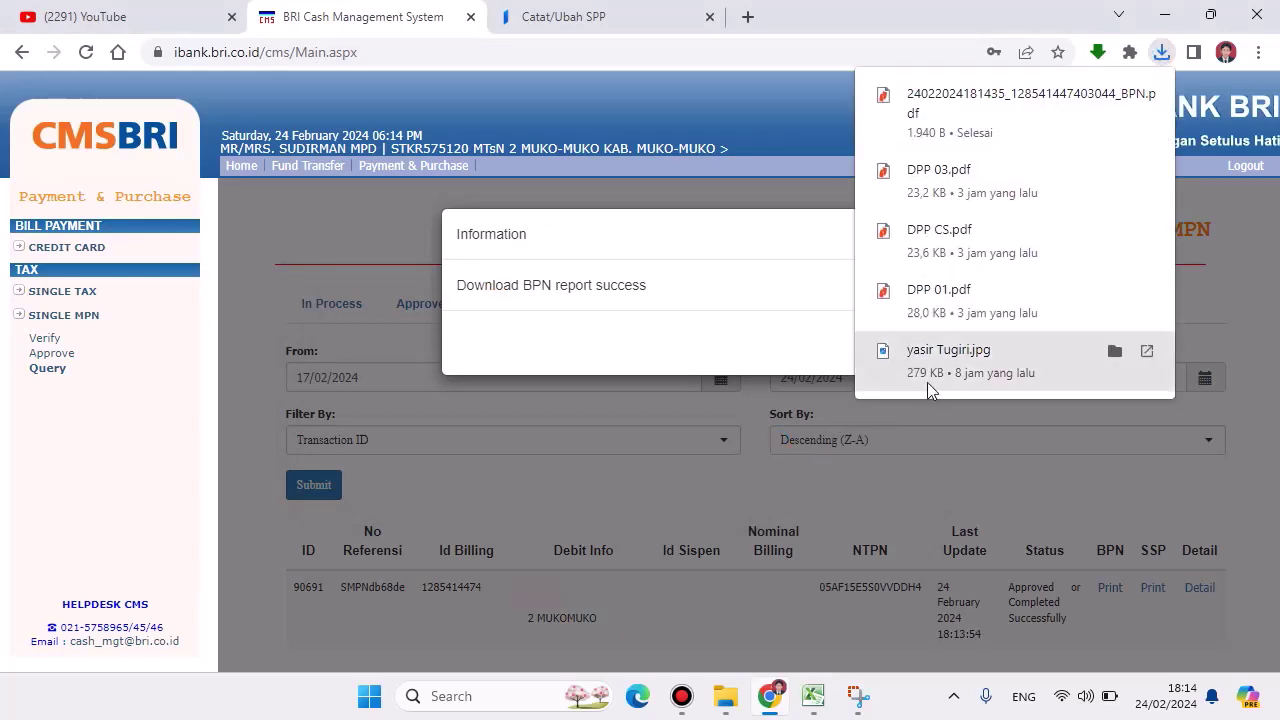
left_click(1008, 99)
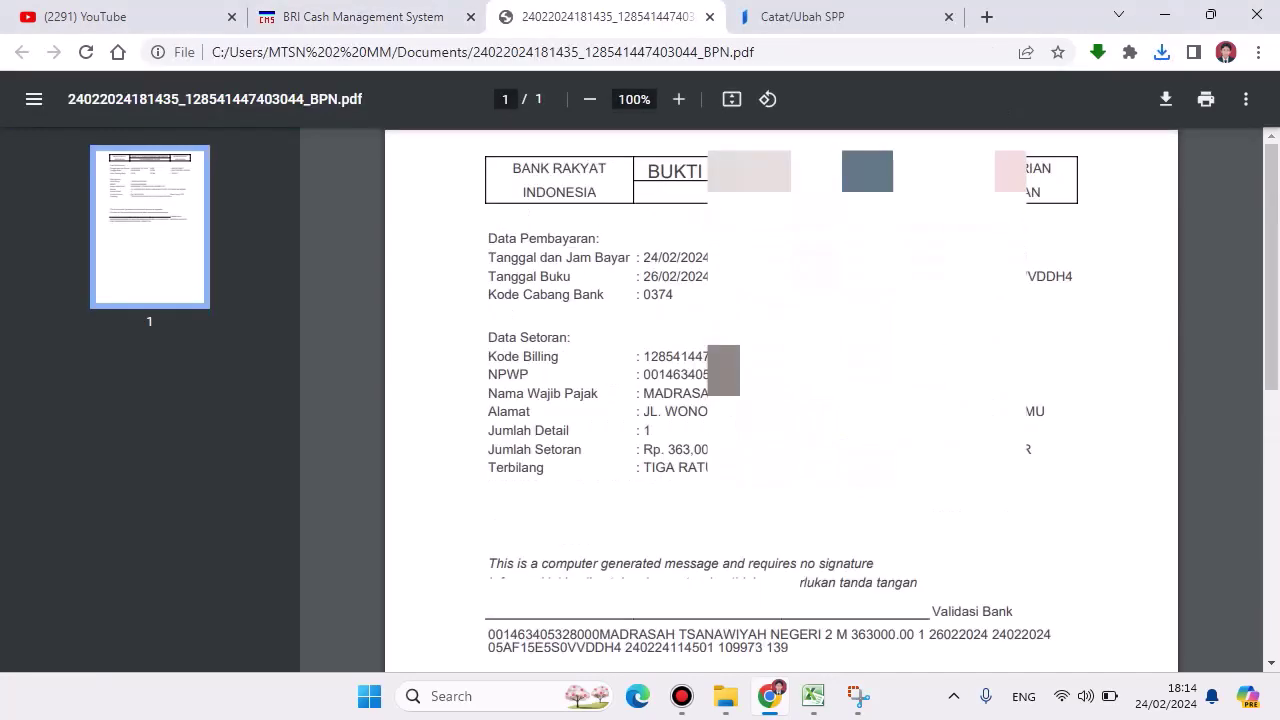
left_click(383, 26)
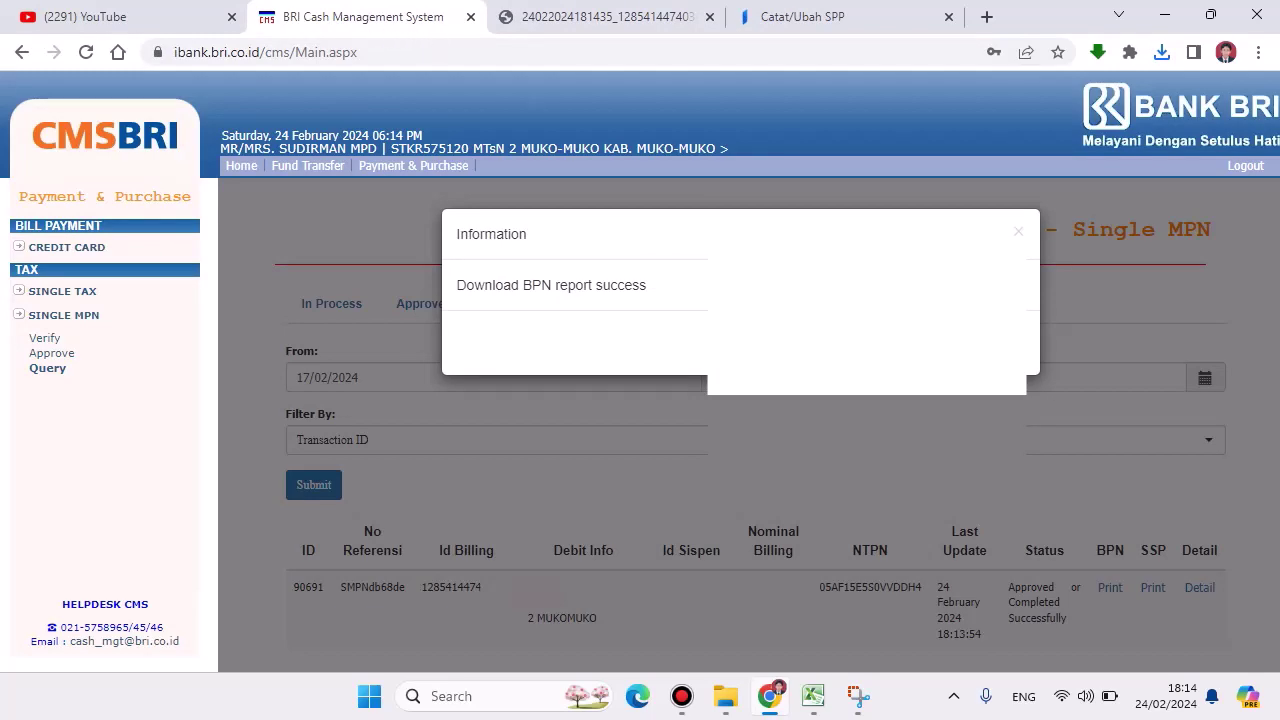
left_click(1124, 538)
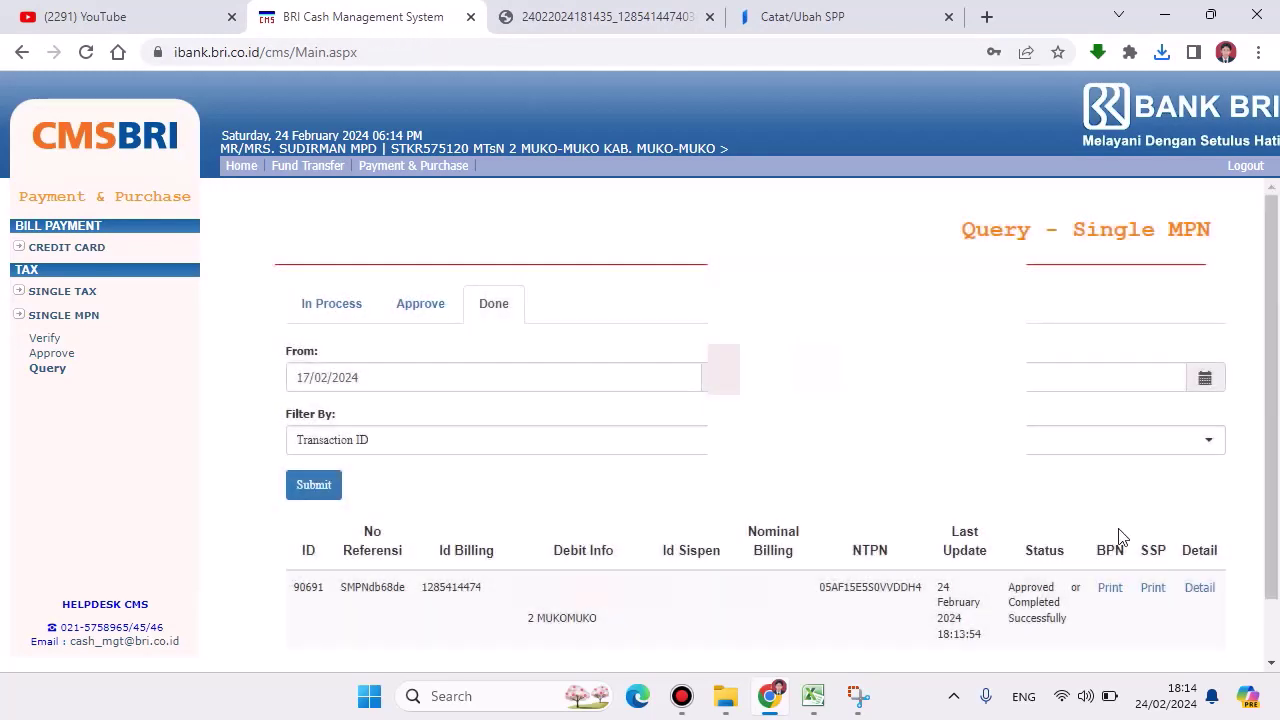
Step: Save the four-page SSP receipt PDF for 90691, view it, then return to BRI CMS
left_click(1155, 592)
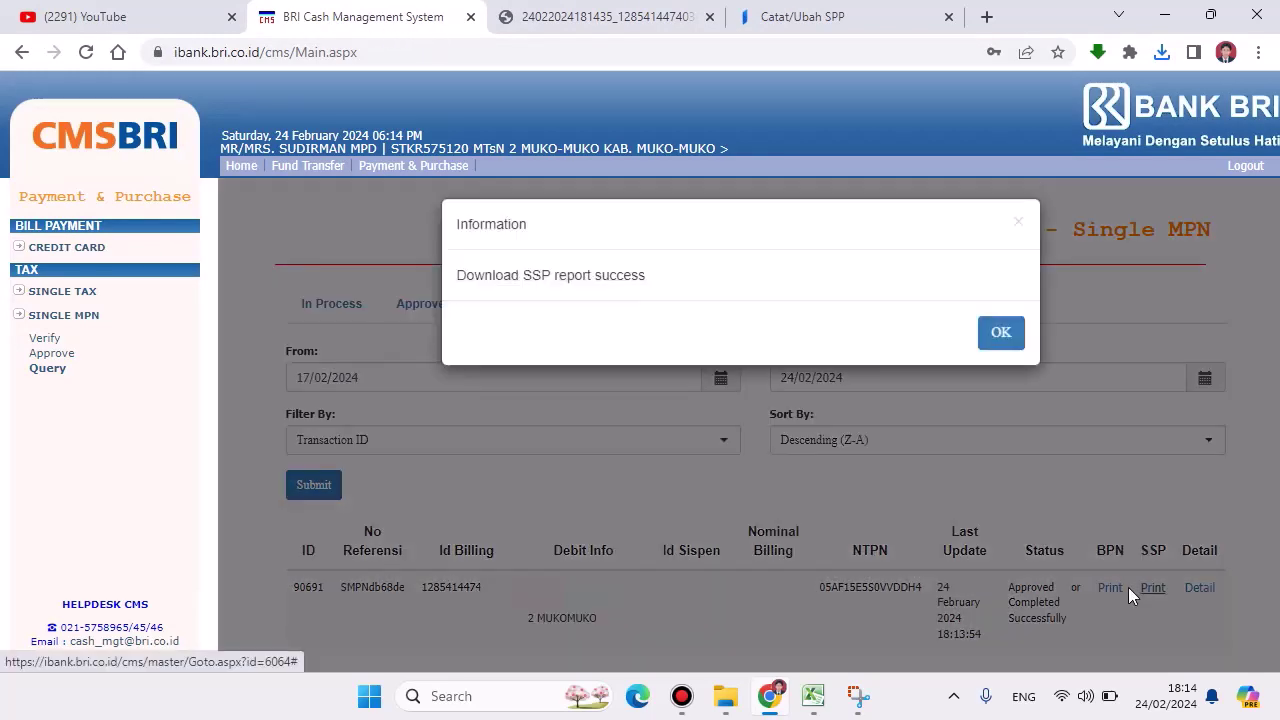
left_click(763, 440)
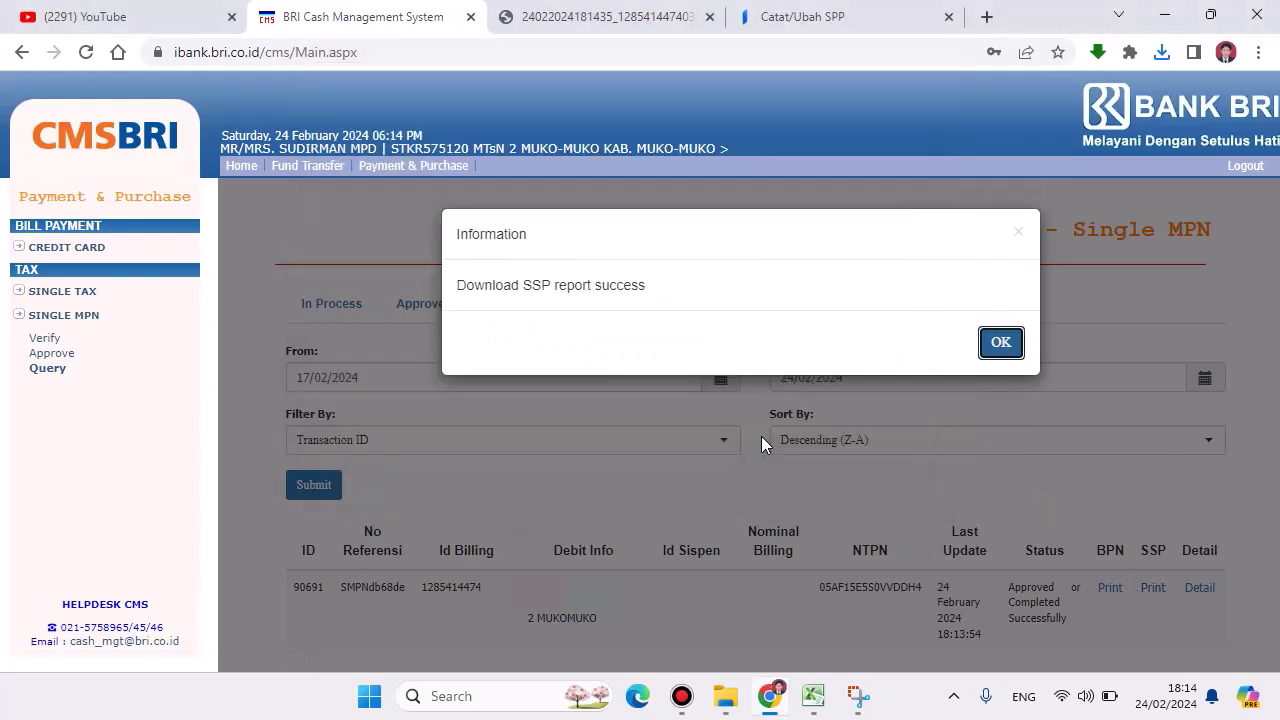
left_click(951, 100)
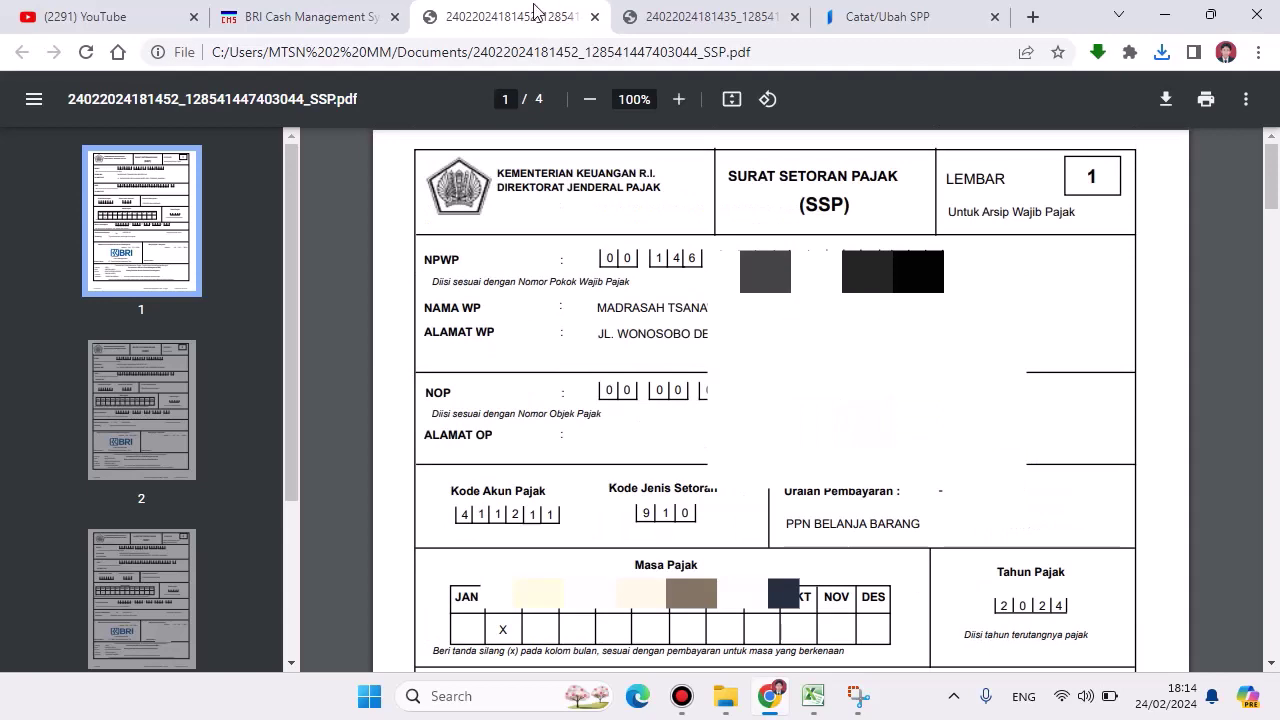
left_click(289, 20)
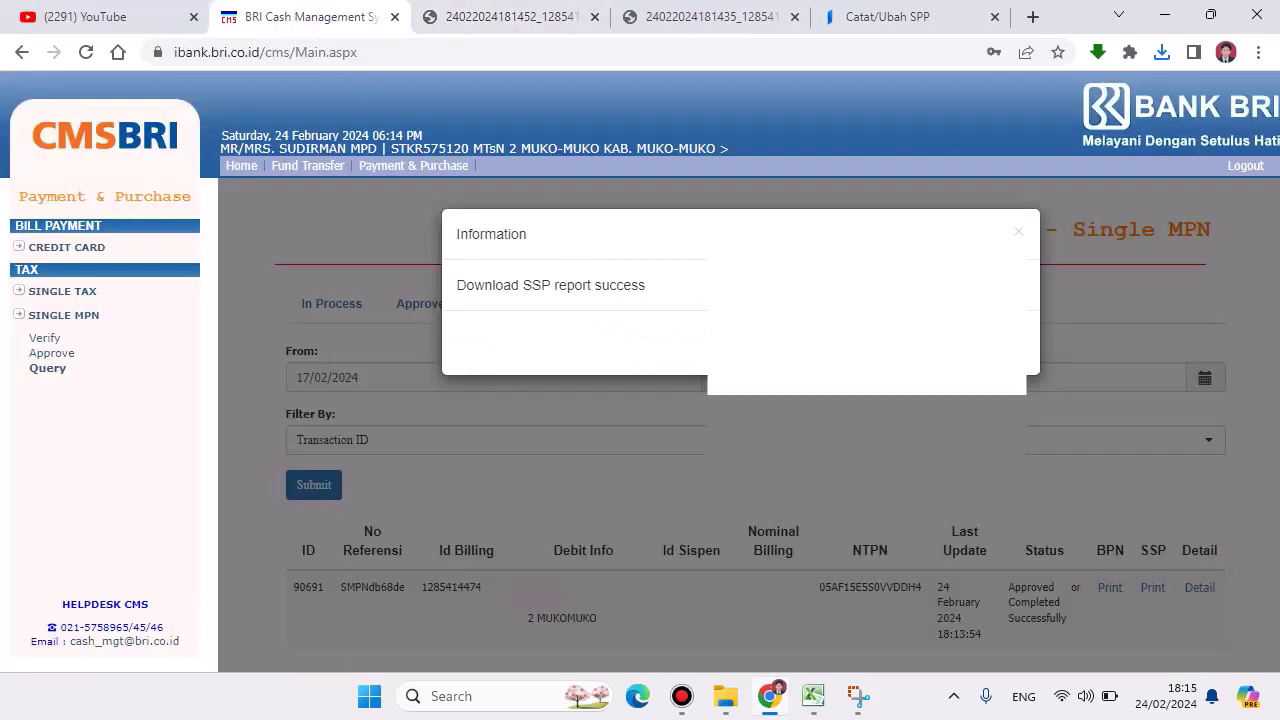